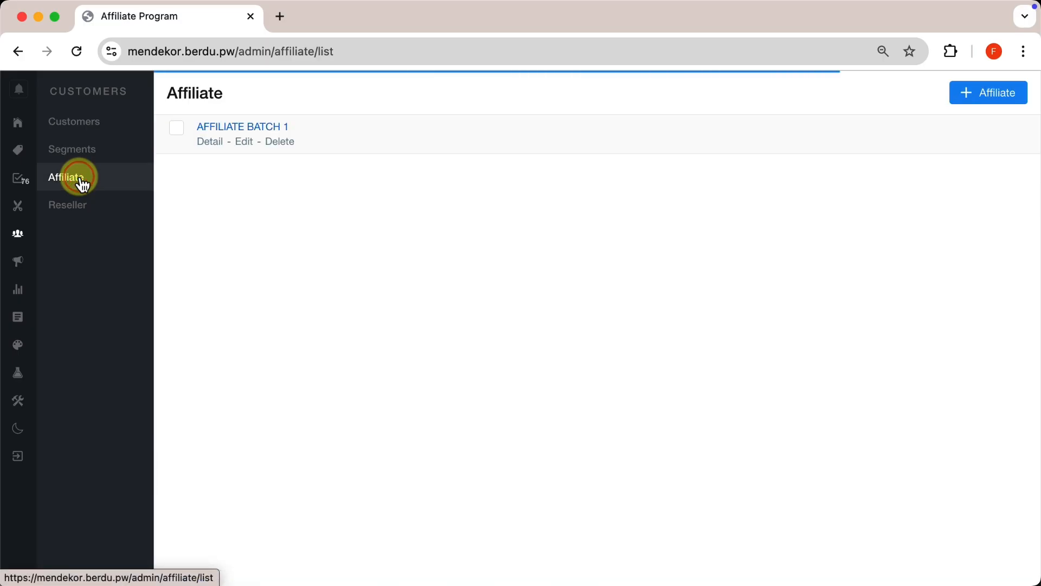
pyautogui.click(245, 142)
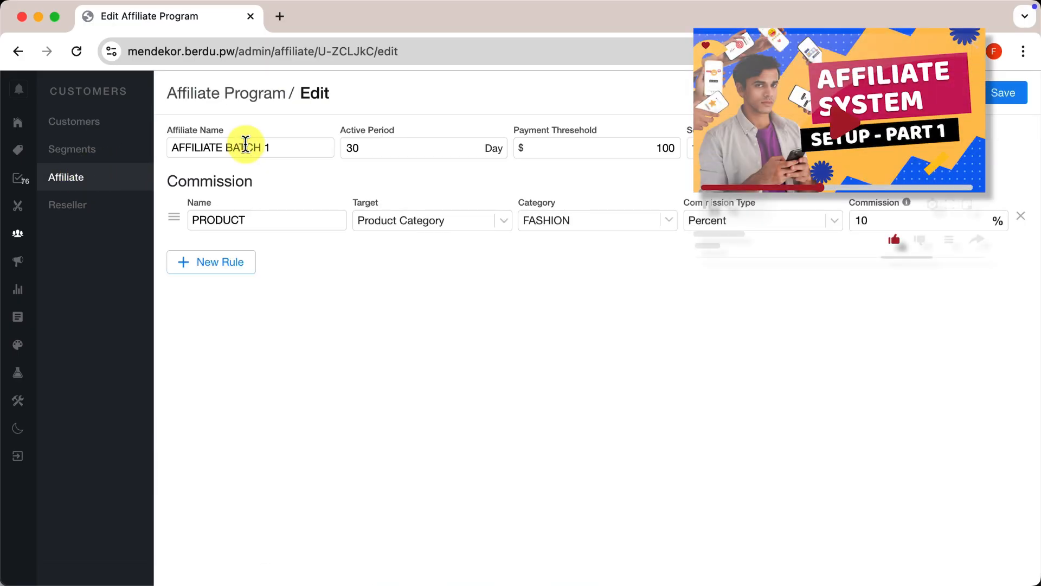
pyautogui.click(629, 221)
pyautogui.click(345, 113)
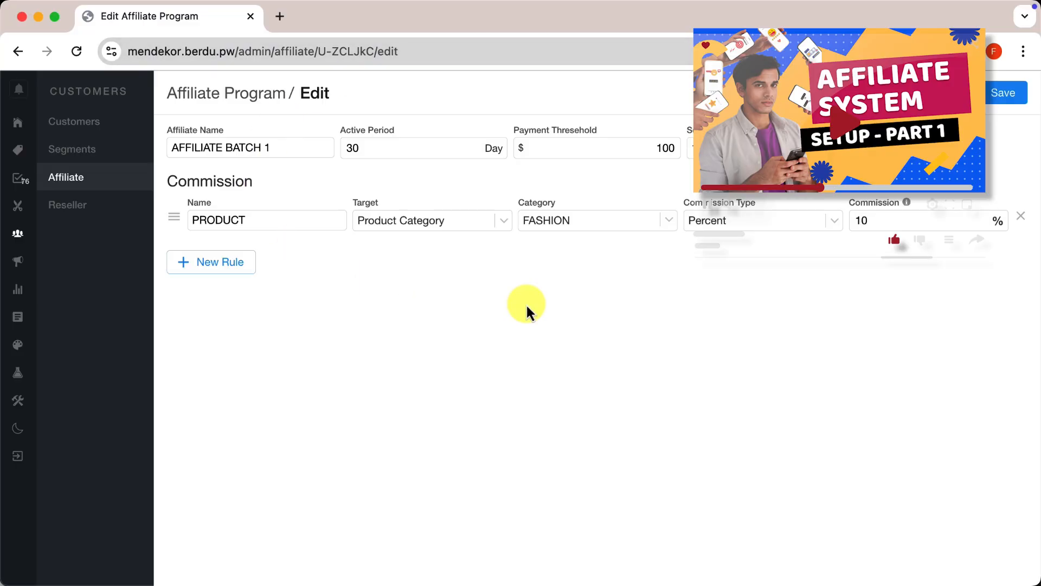
pyautogui.click(463, 174)
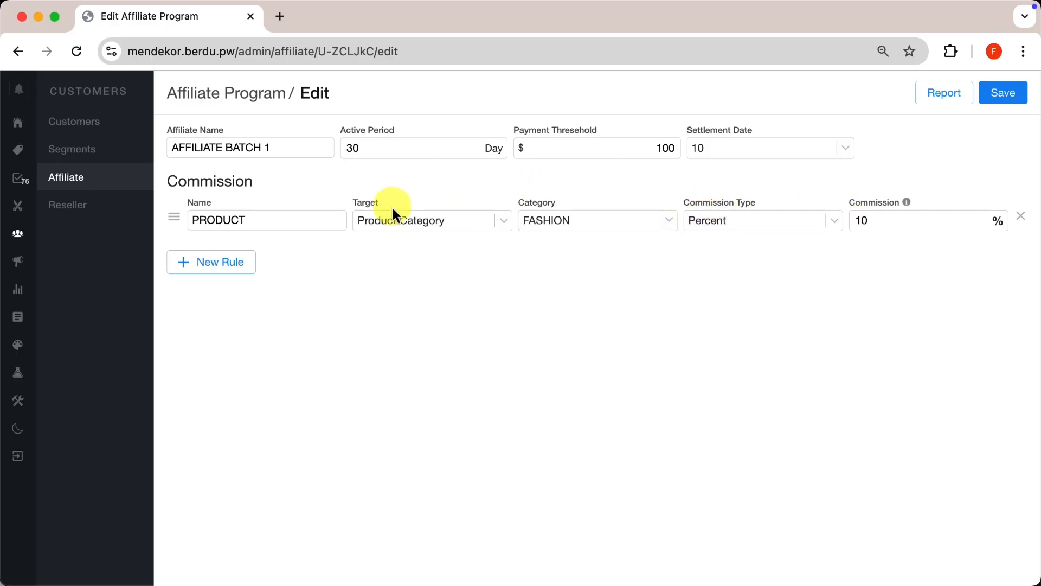
pyautogui.click(430, 222)
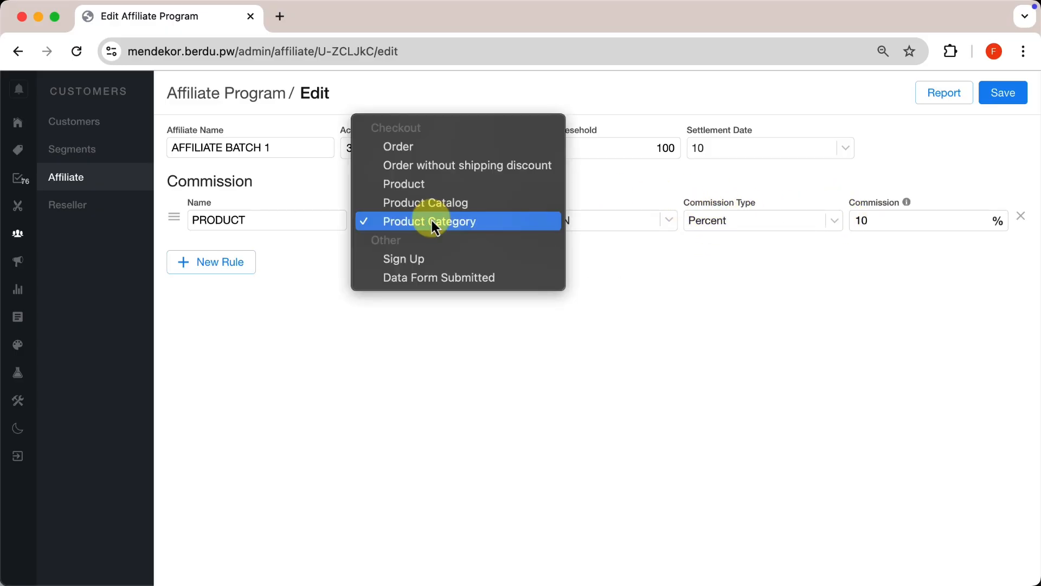
pyautogui.click(421, 222)
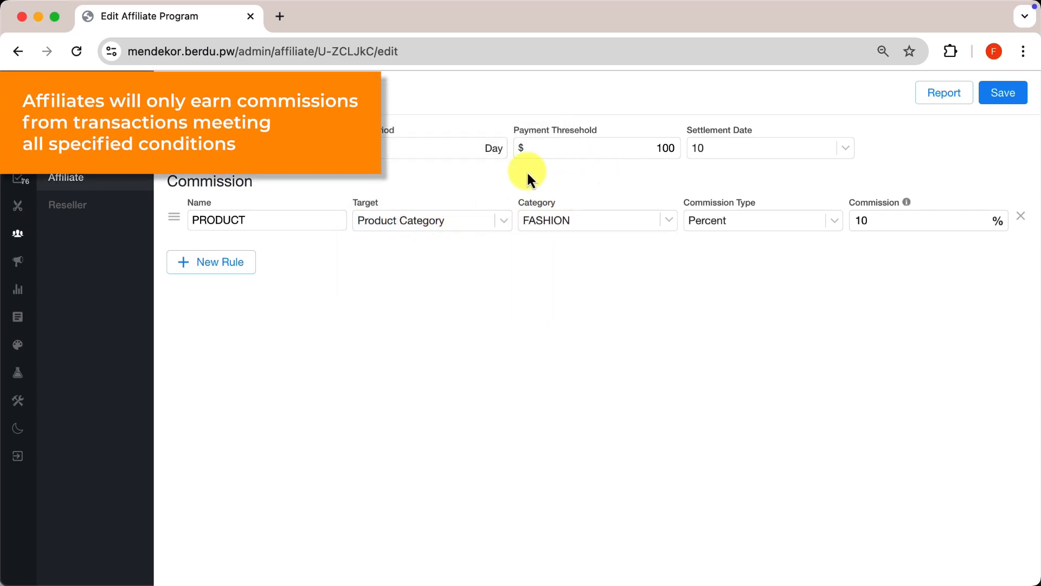
pyautogui.click(416, 252)
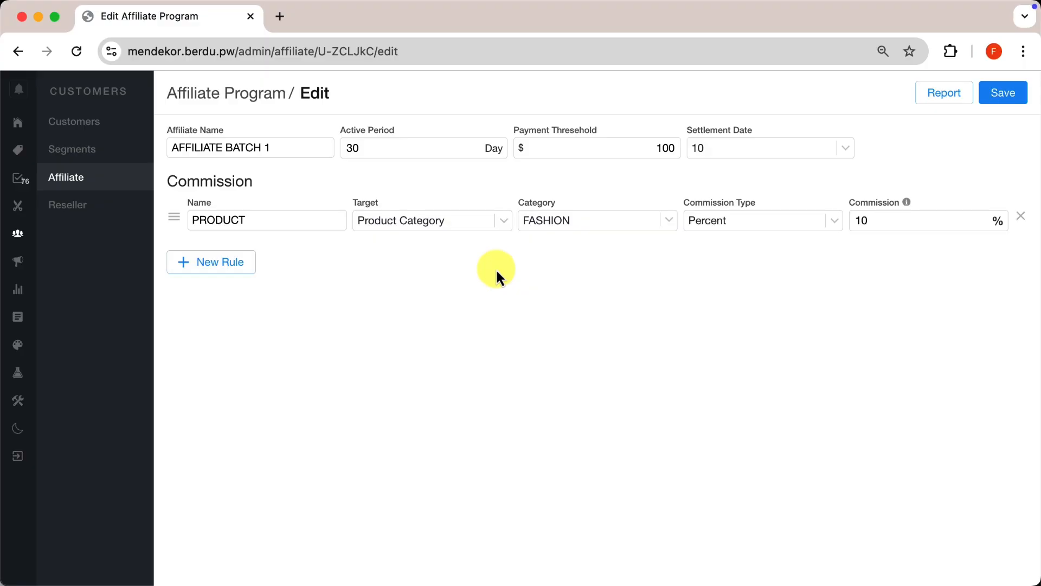
pyautogui.click(22, 123)
# Open the Affiliate Program app's settings from Apps, then place the caret after the document's first link.
pyautogui.click(43, 371)
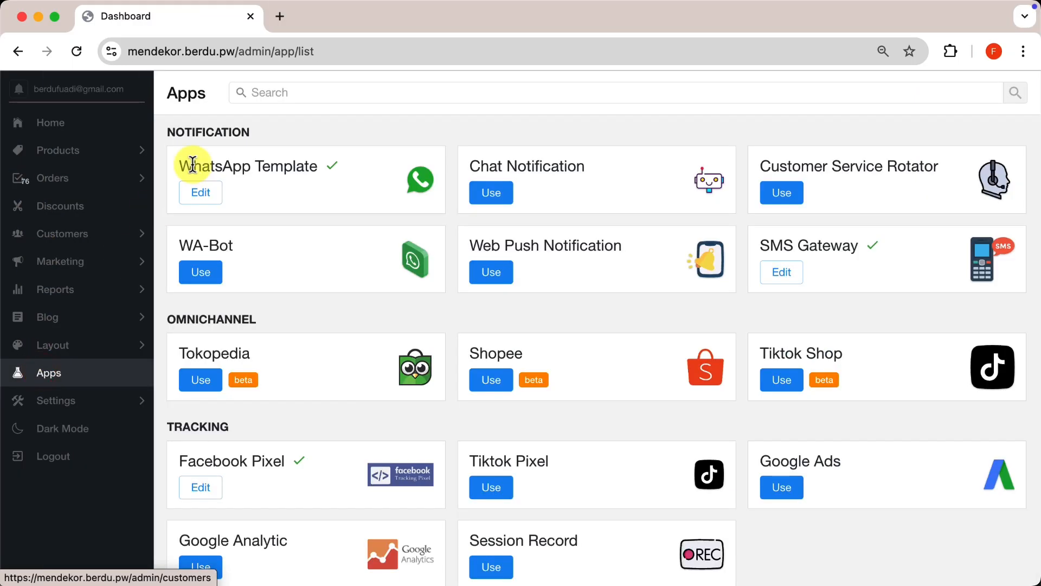
pyautogui.click(291, 93)
pyautogui.write('AFF')
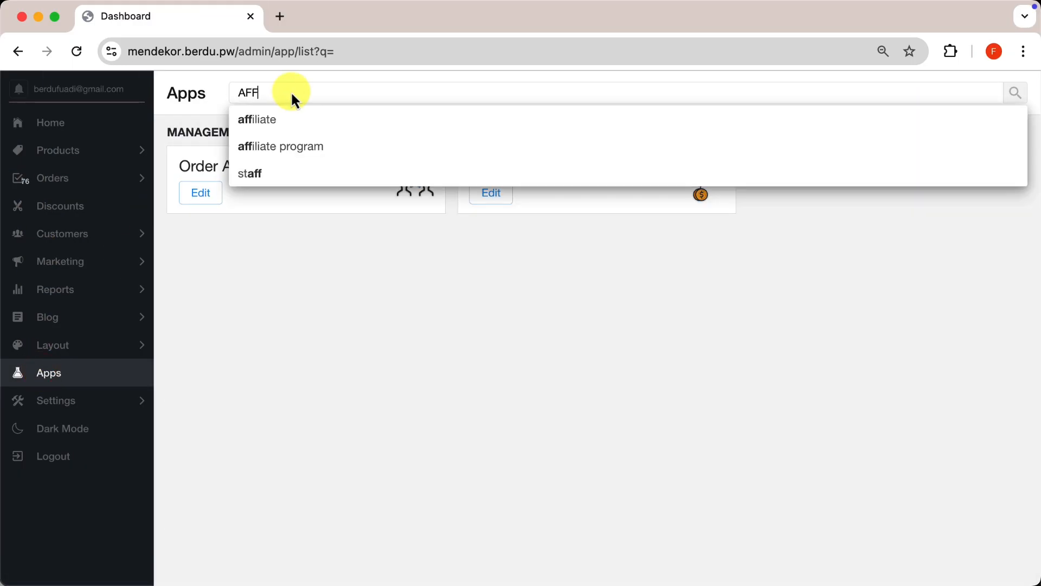
pyautogui.write('ILIATE')
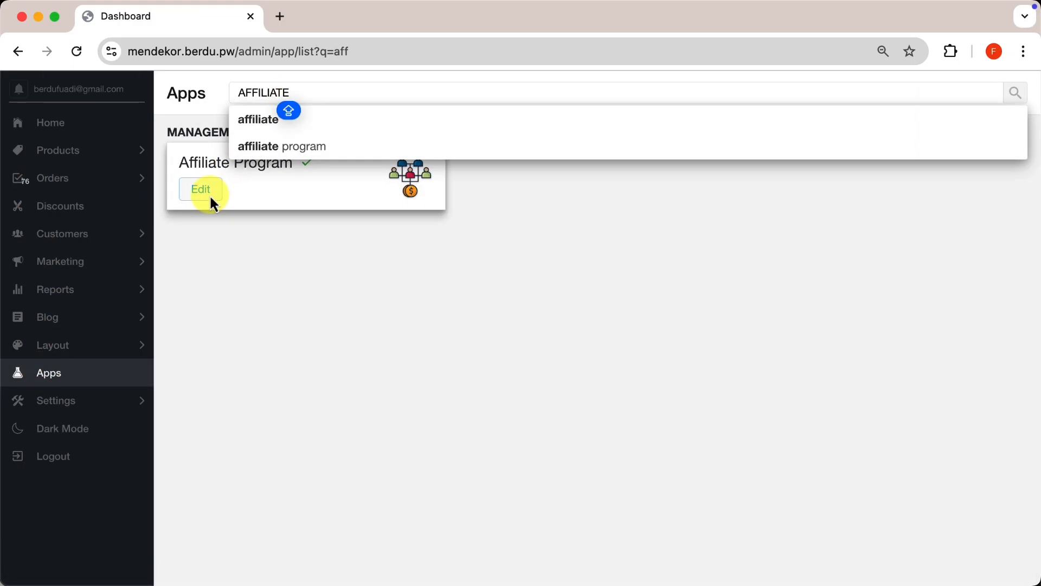
pyautogui.click(210, 195)
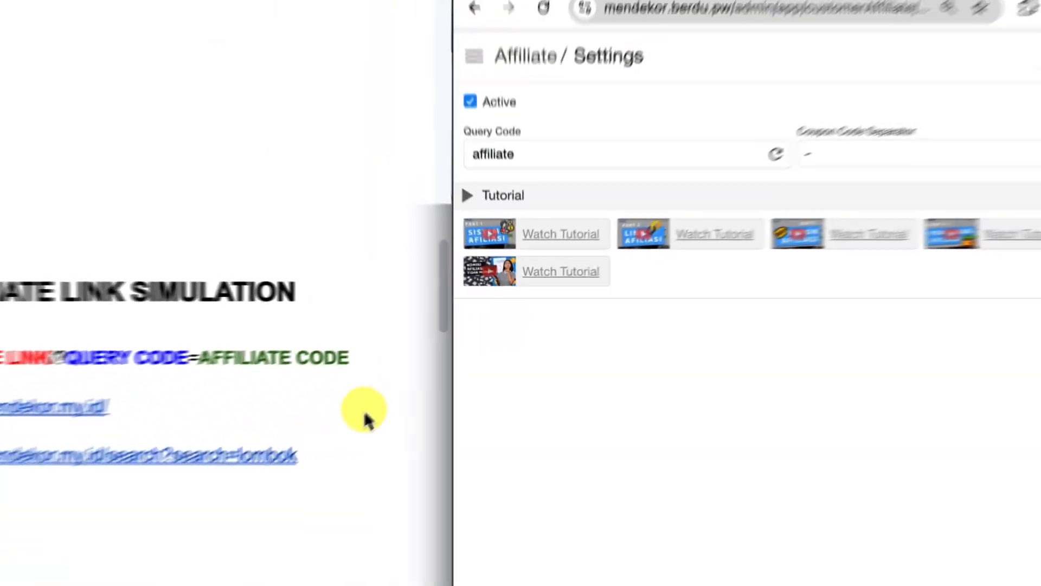
pyautogui.click(389, 393)
pyautogui.click(364, 389)
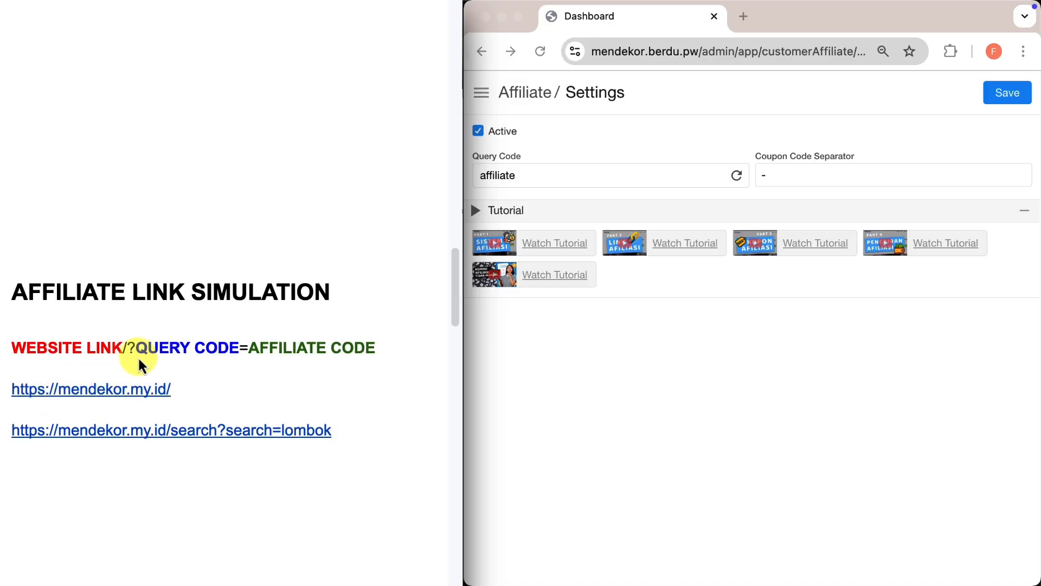
# Add ? after the first link and save the affiliate Query Code as aff.
pyautogui.write('?')
pyautogui.click(510, 177)
pyautogui.doubleClick(512, 175)
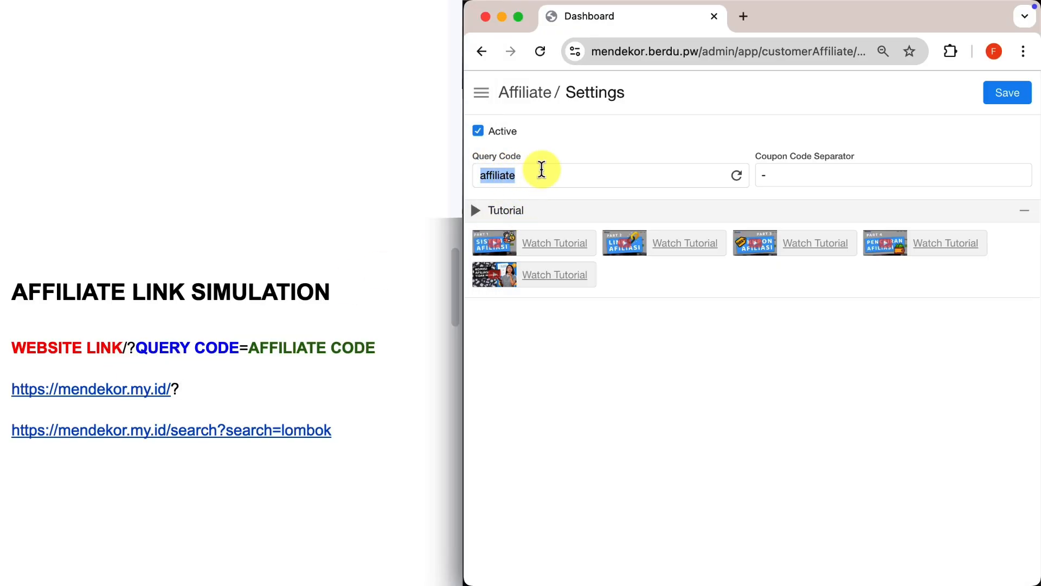
pyautogui.write('aff')
pyautogui.click(1012, 96)
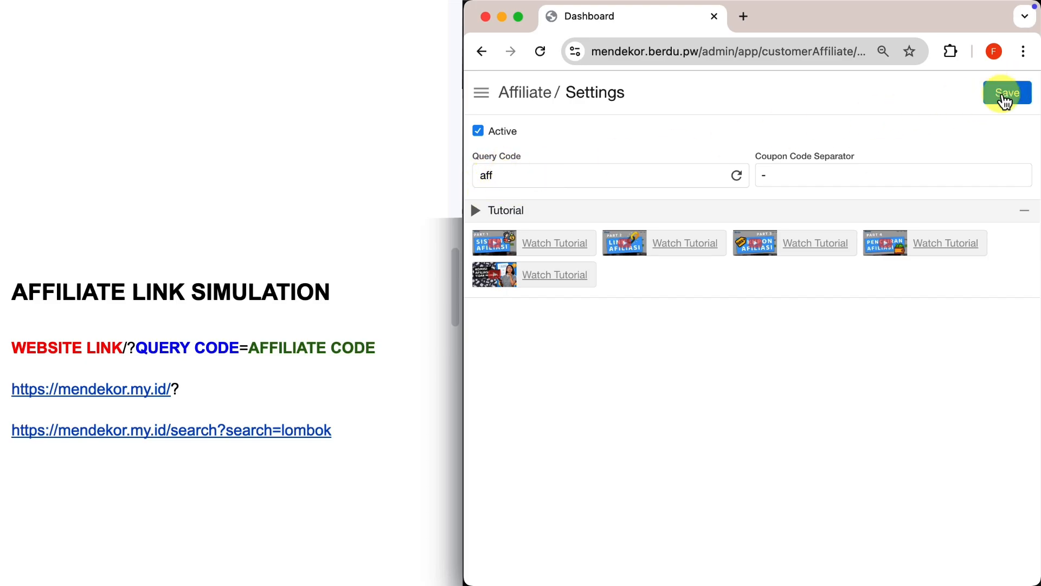
pyautogui.click(489, 176)
pyautogui.rightClick(489, 177)
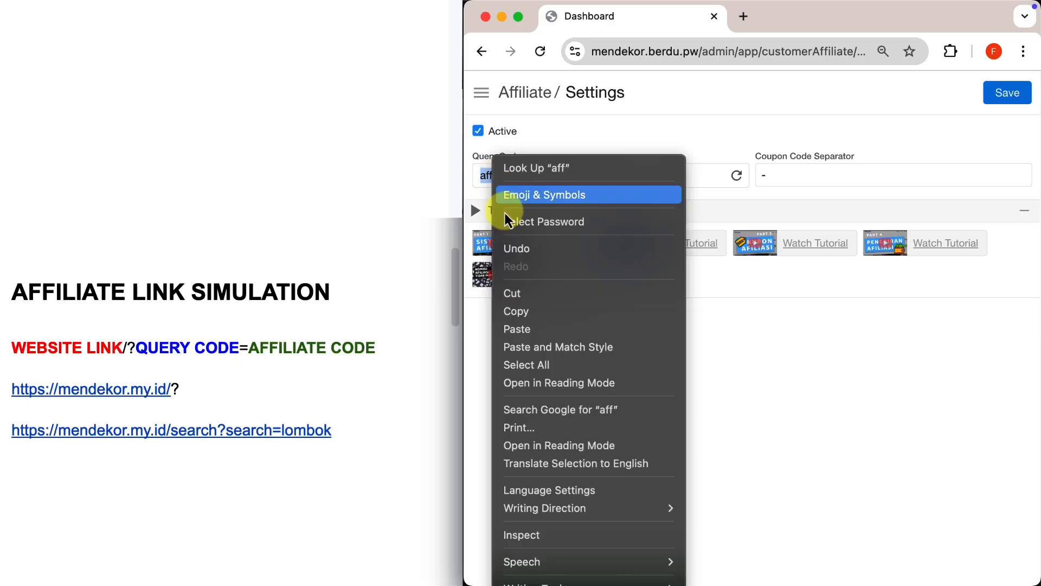
pyautogui.click(517, 310)
pyautogui.click(237, 386)
pyautogui.rightClick(237, 386)
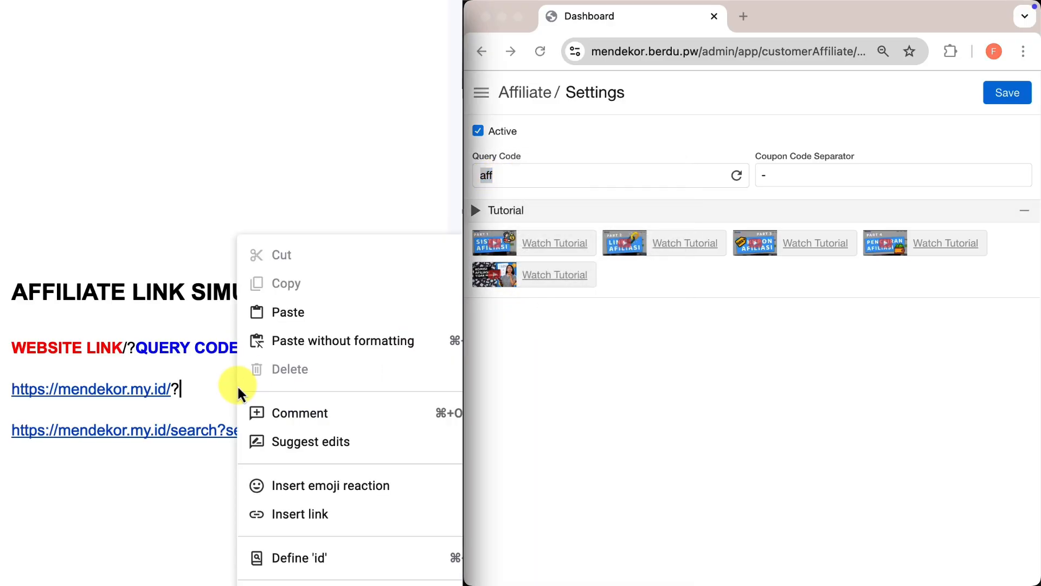
pyautogui.click(283, 316)
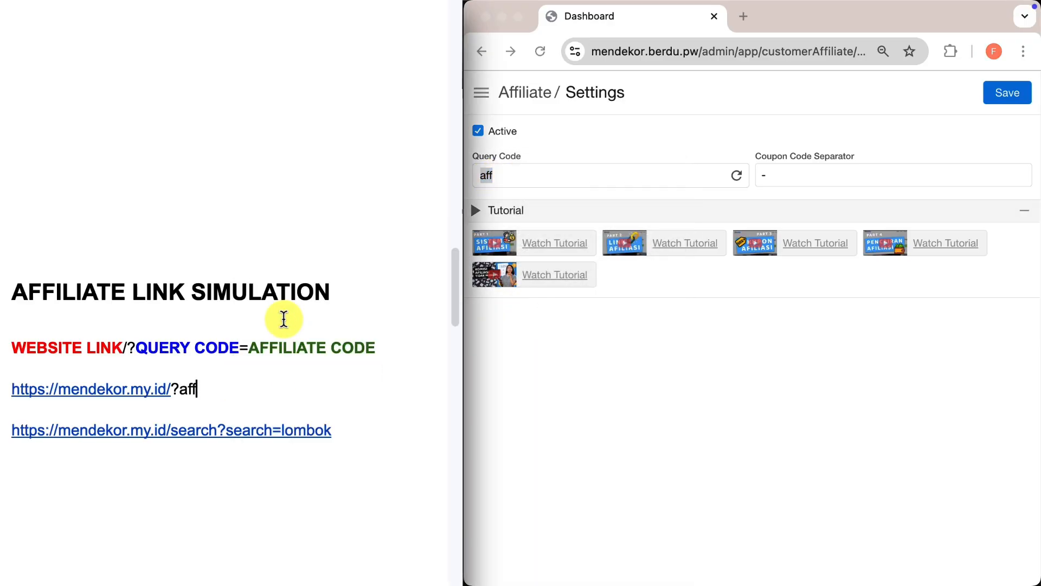
pyautogui.click(324, 406)
pyautogui.click(325, 396)
pyautogui.write('=')
pyautogui.click(530, 349)
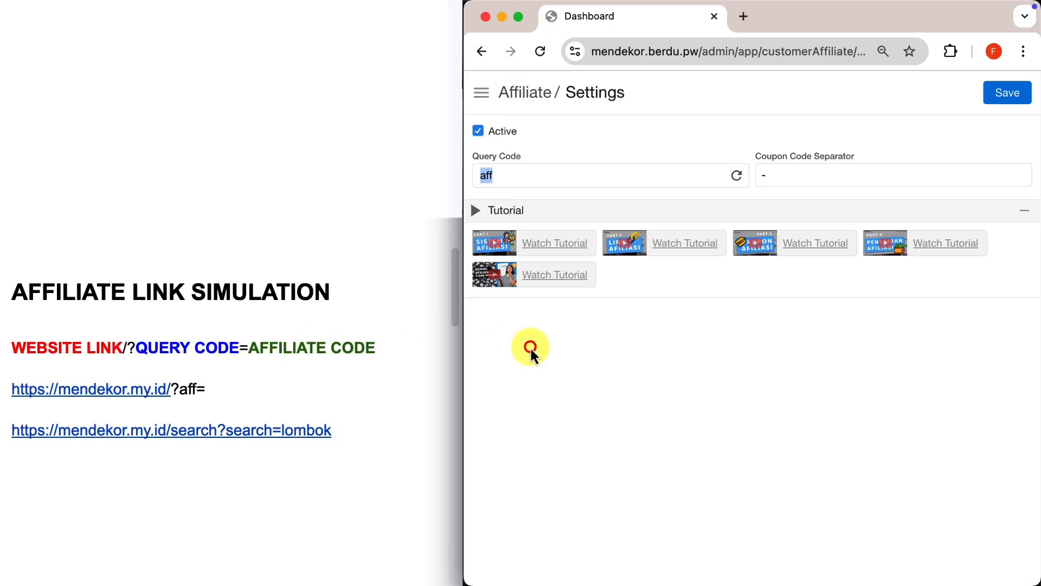
pyautogui.click(480, 93)
# Copy the first customer's affiliate code from their customer details.
pyautogui.click(526, 241)
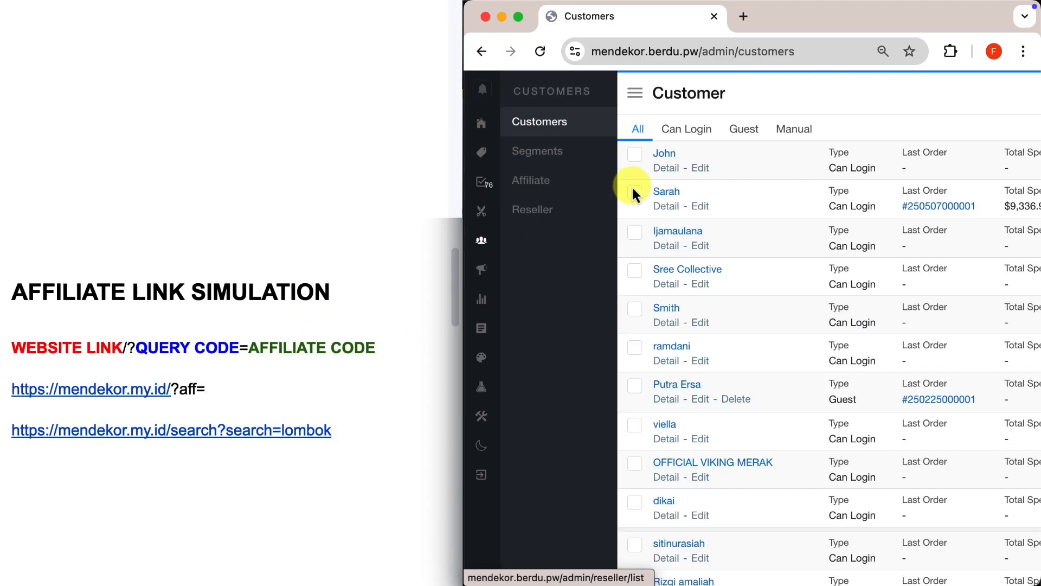
pyautogui.click(671, 163)
pyautogui.click(545, 167)
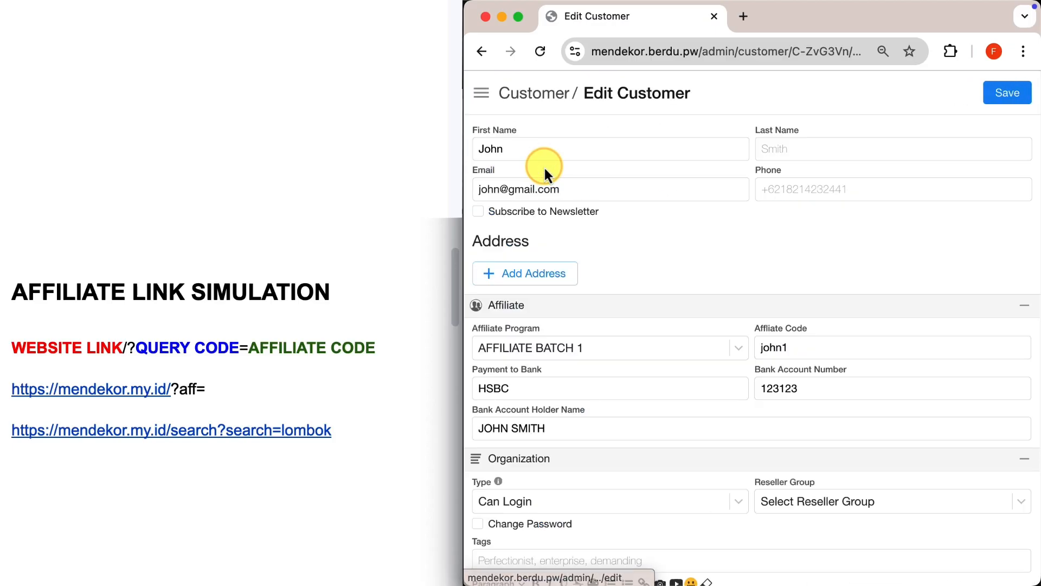
pyautogui.doubleClick(784, 347)
pyautogui.rightClick(781, 348)
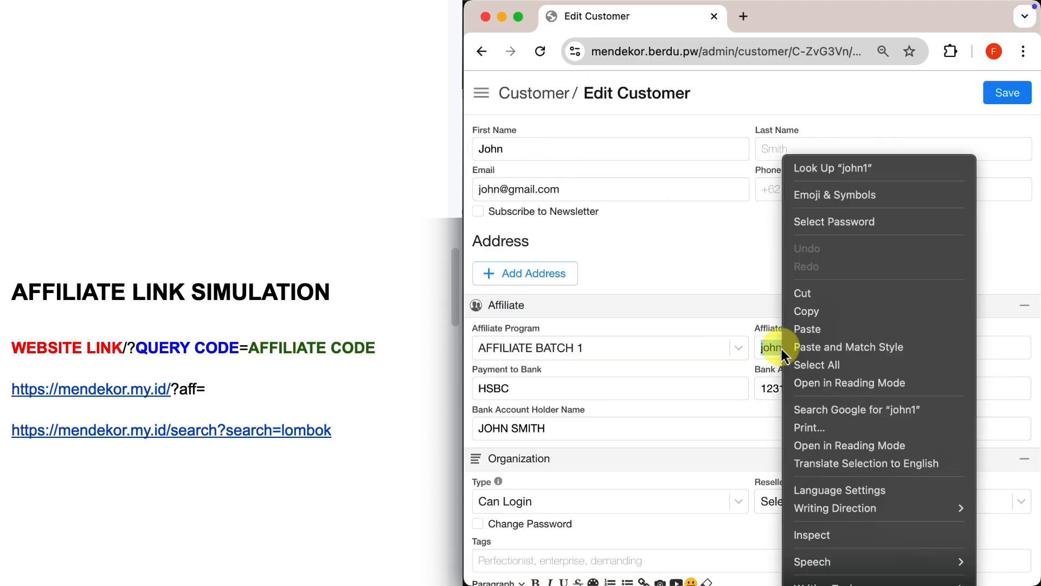
pyautogui.click(815, 317)
pyautogui.click(313, 385)
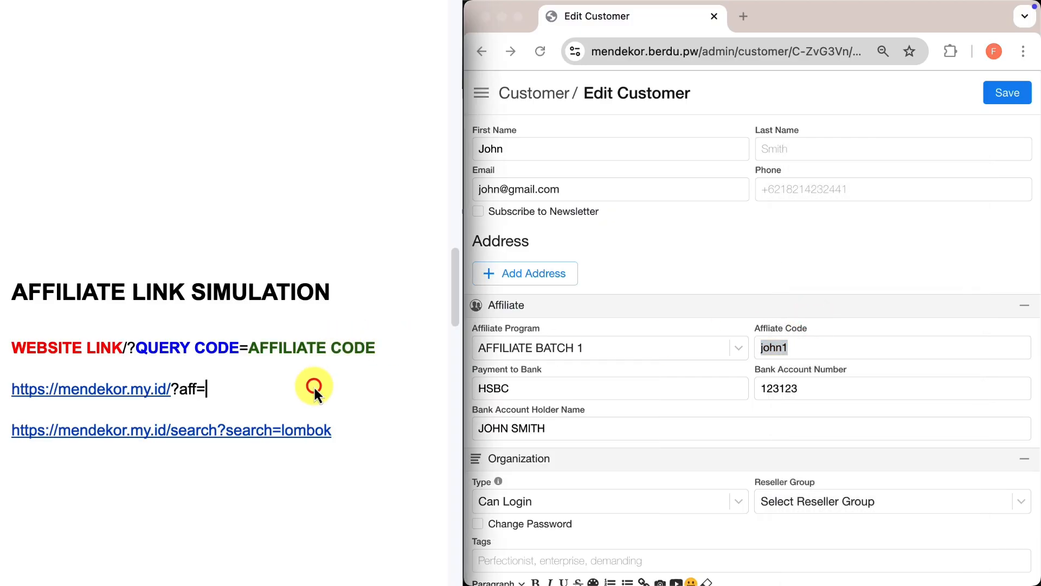
pyautogui.rightClick(313, 385)
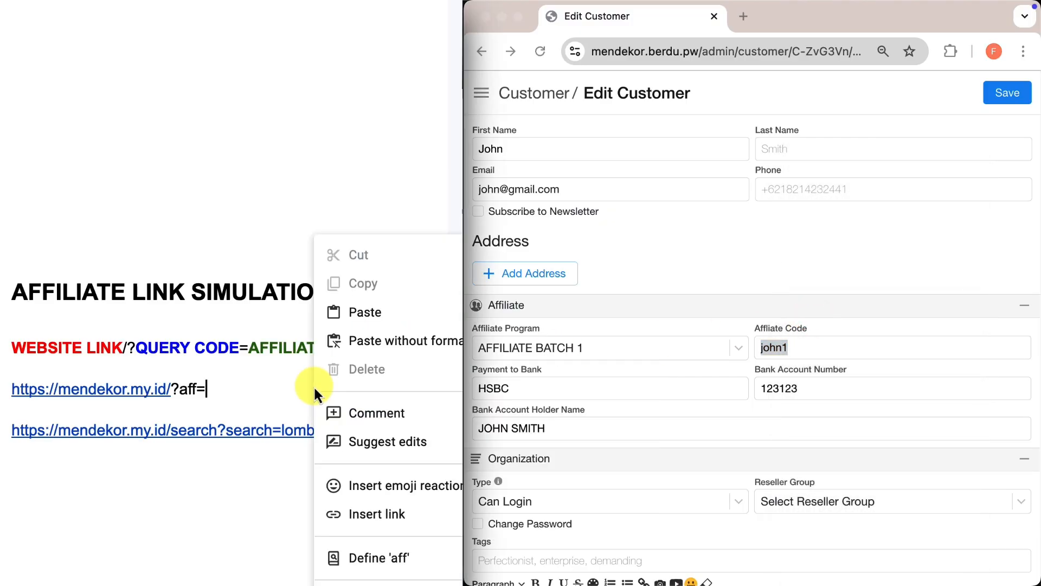
pyautogui.click(371, 312)
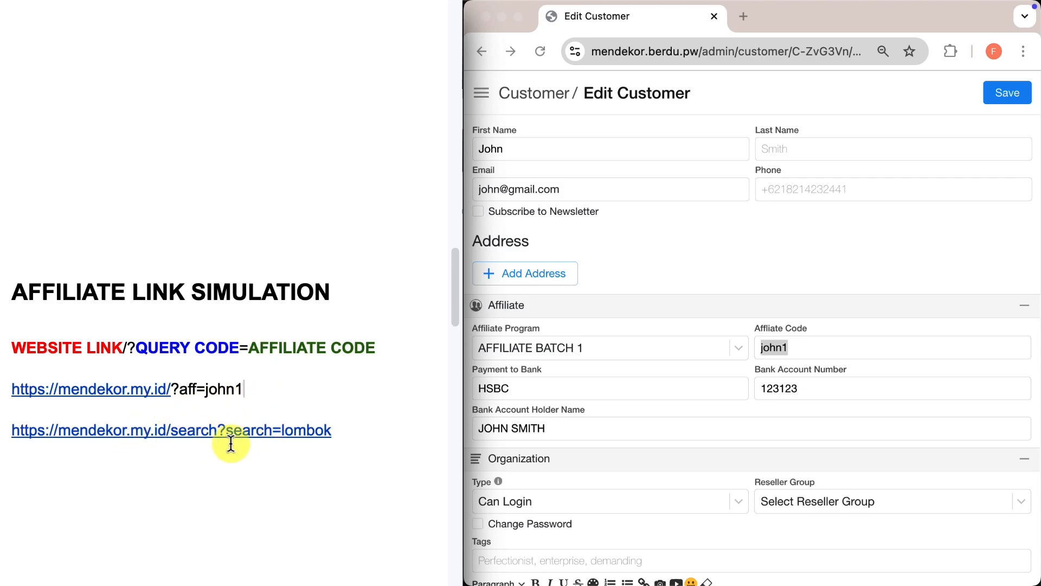
pyautogui.click(377, 429)
pyautogui.write('&aff=')
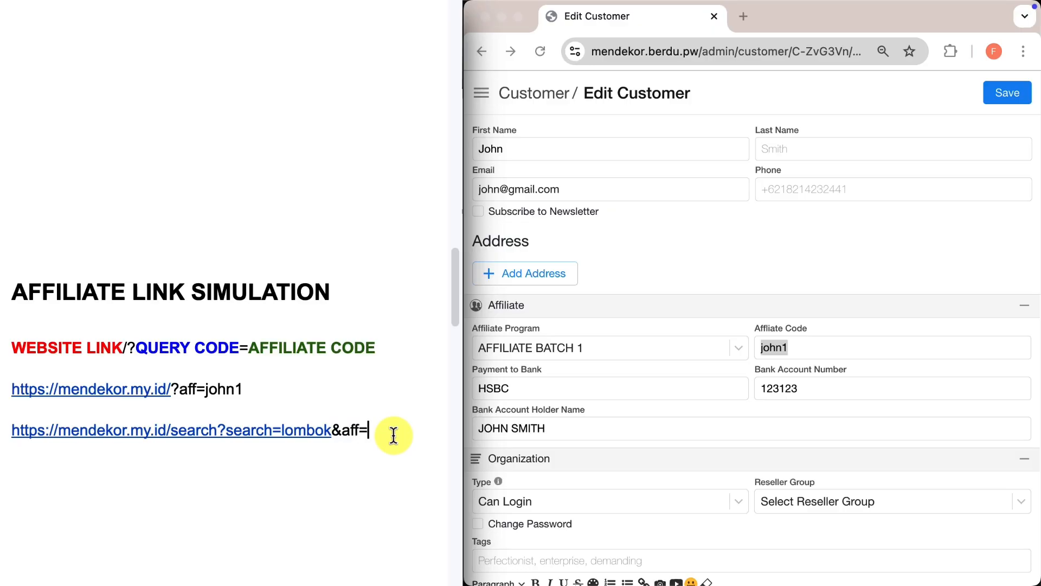
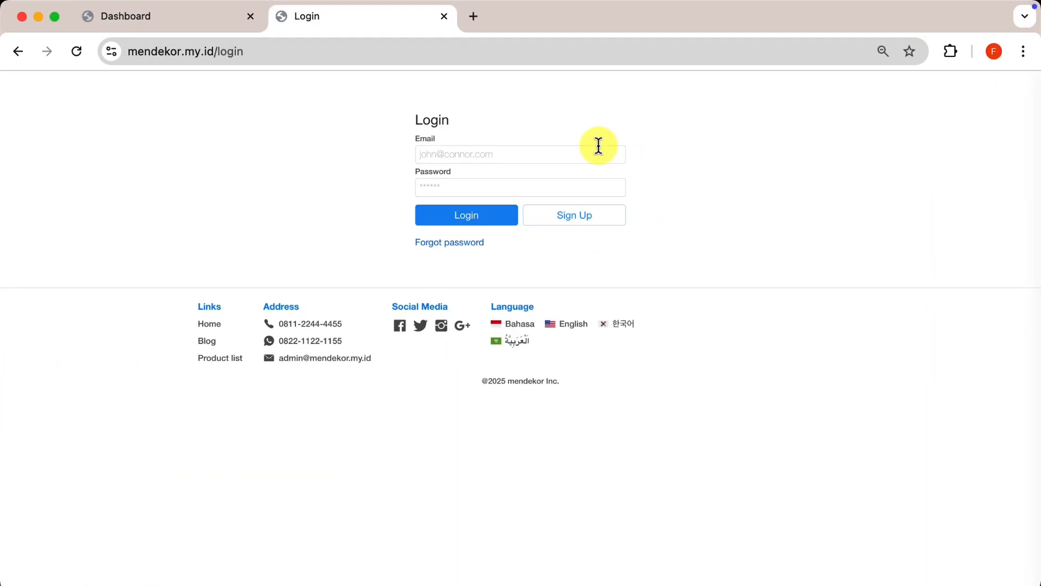
# Log into the mendekor storefront with the customer's e-mail and password, dismissing the password warning.
pyautogui.click(599, 155)
pyautogui.press('Tab')
pyautogui.write('123456')
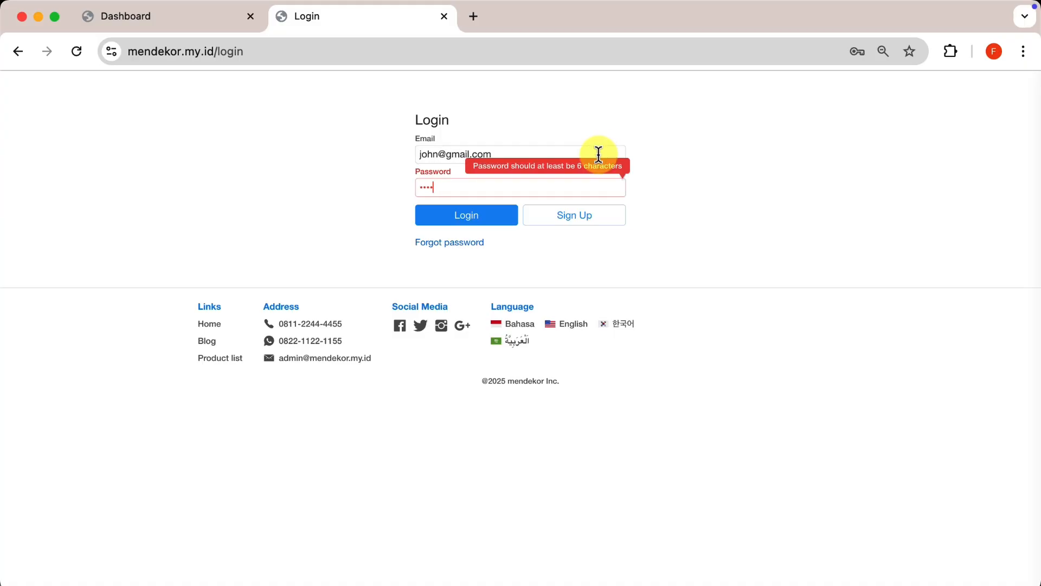
pyautogui.click(598, 154)
pyautogui.click(469, 223)
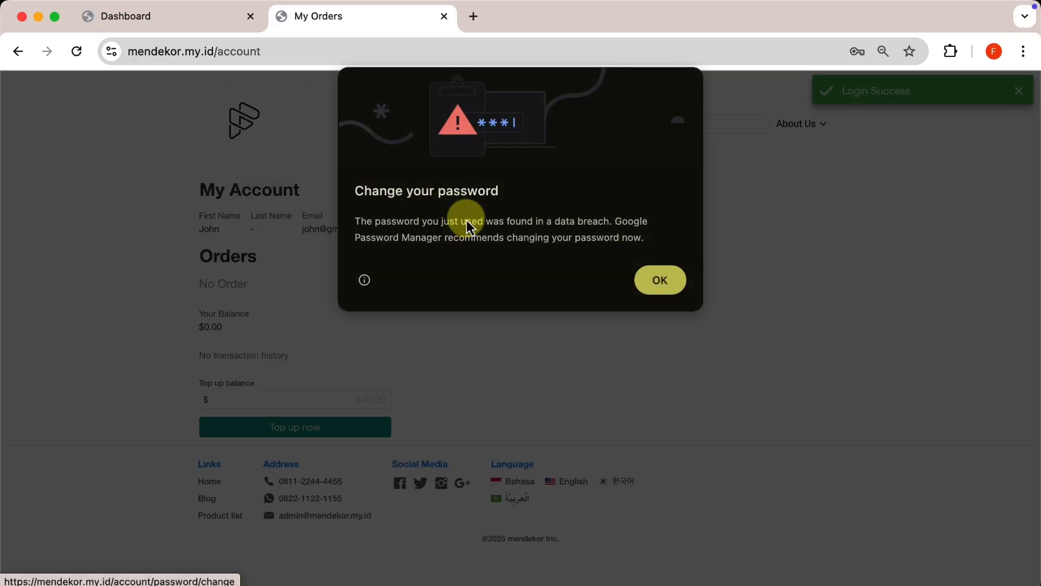
pyautogui.press('Return')
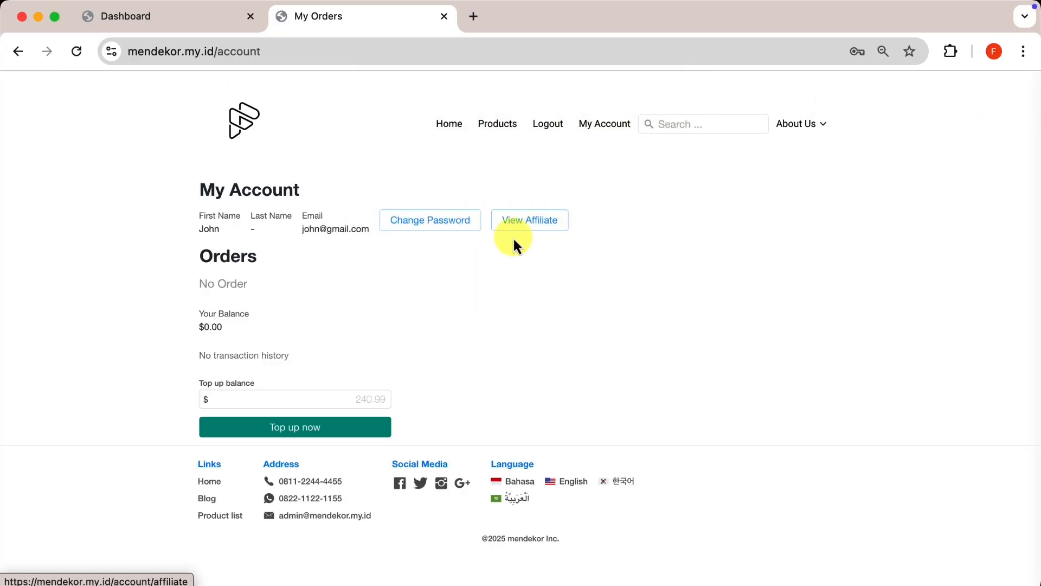
pyautogui.click(514, 223)
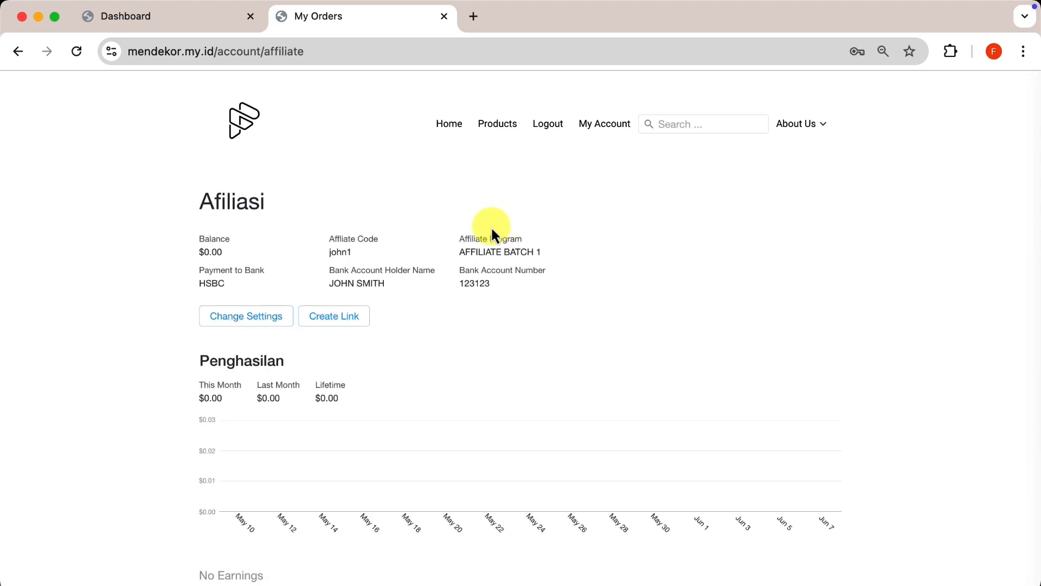
pyautogui.click(349, 324)
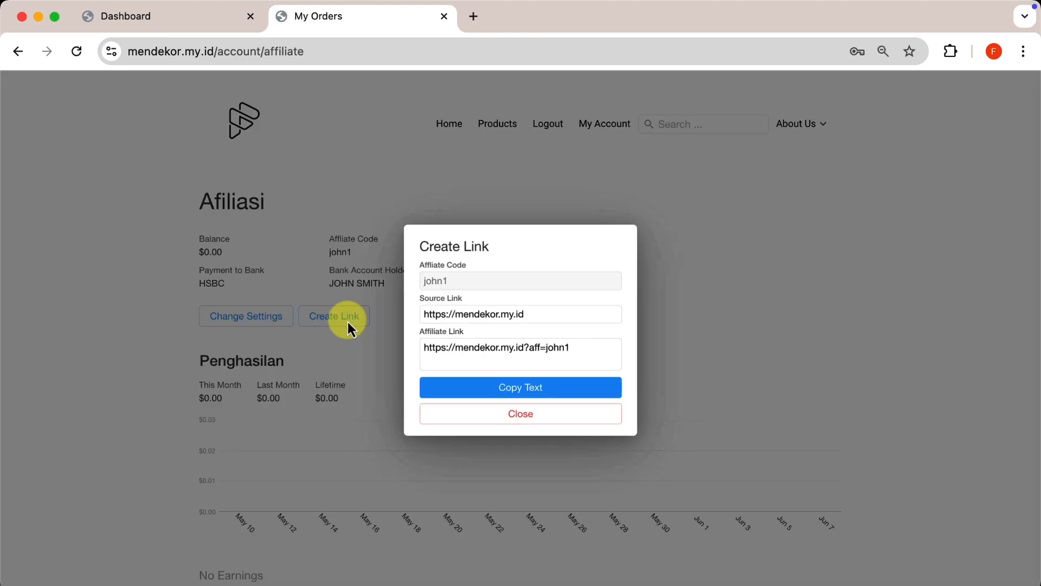
pyautogui.click(584, 310)
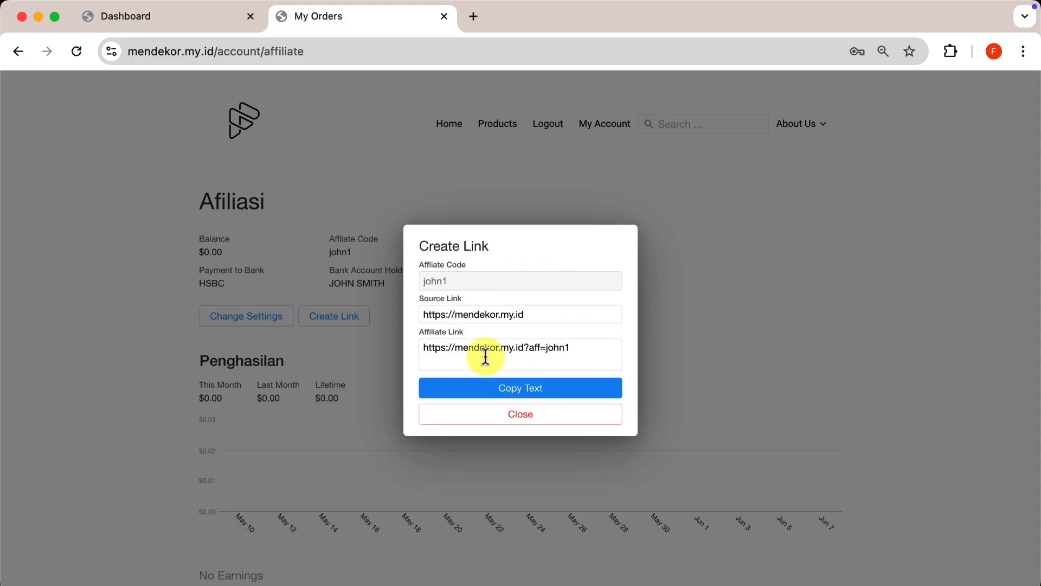
pyautogui.write('/logi')
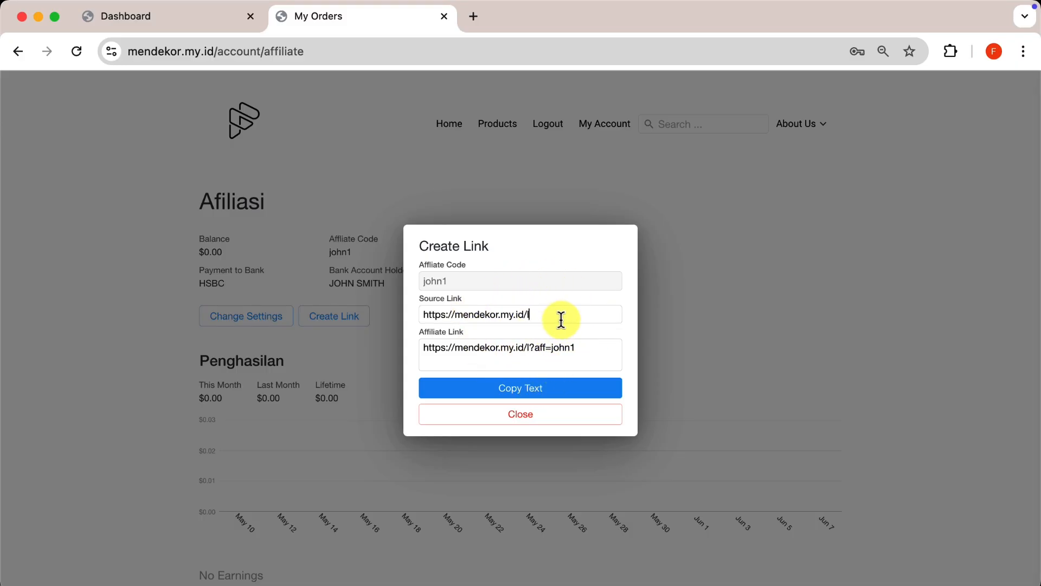
pyautogui.press('BackSpace')
pyautogui.press('BackSpace')
pyautogui.press('BackSpace')
pyautogui.press('BackSpace')
pyautogui.write('account/l')
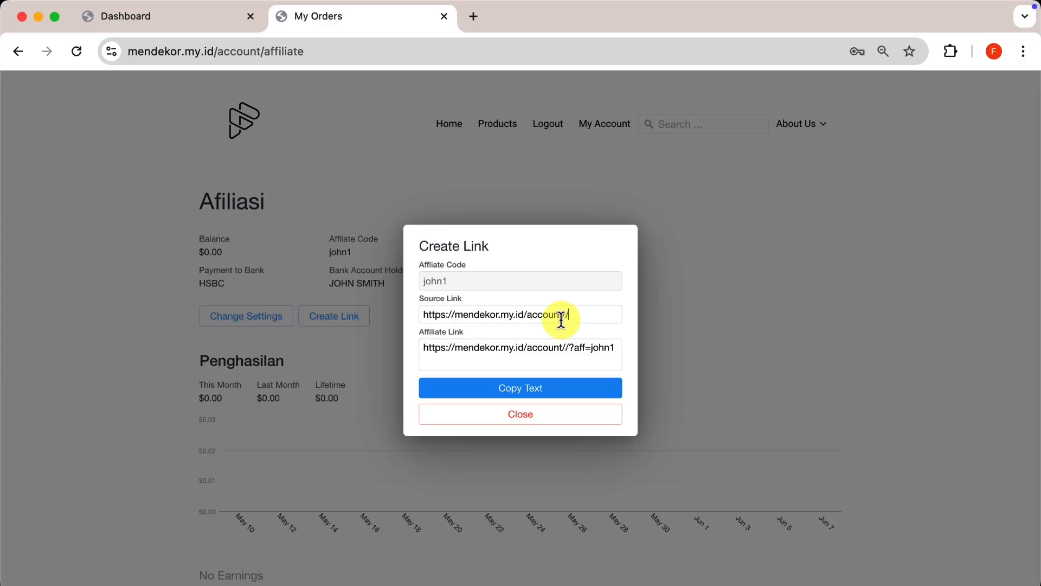
pyautogui.press('BackSpace')
pyautogui.press('BackSpace')
pyautogui.press('BackSpace')
pyautogui.press('BackSpace')
pyautogui.press('BackSpace')
pyautogui.press('BackSpace')
pyautogui.press('BackSpace')
pyautogui.press('BackSpace')
pyautogui.press('BackSpace')
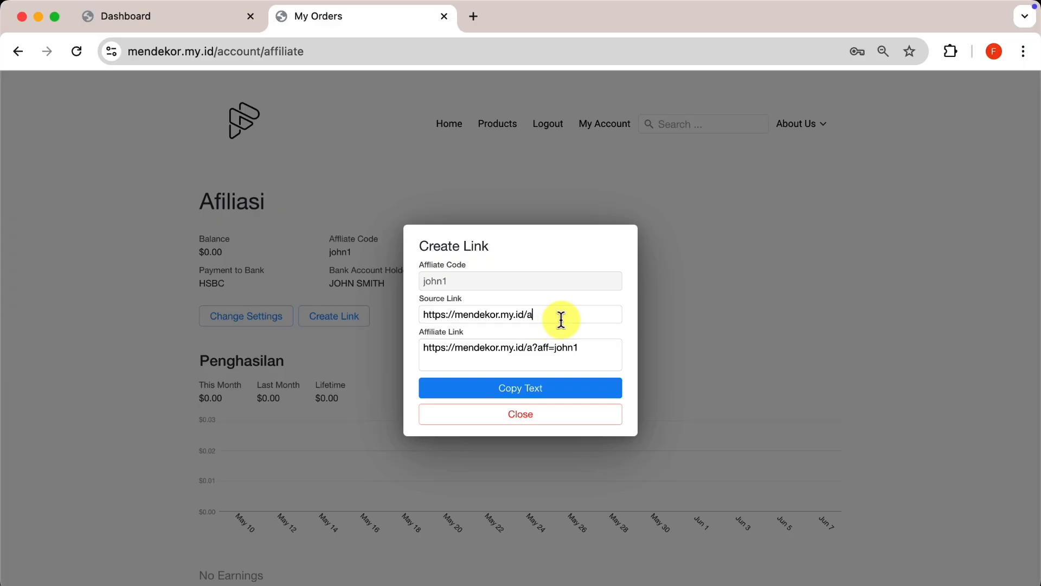
pyautogui.write('products')
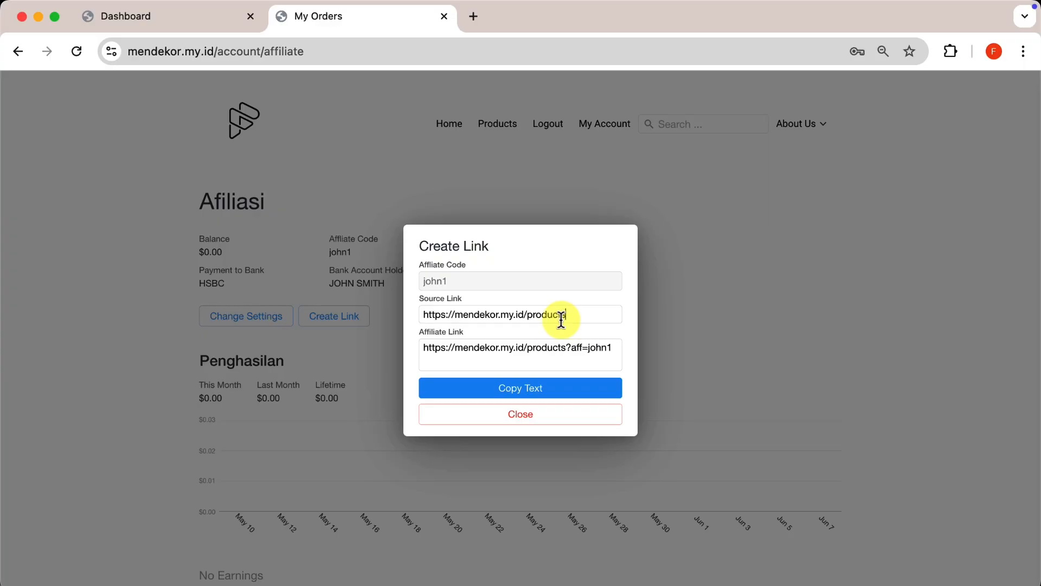
pyautogui.press('BackSpace')
pyautogui.press('BackSpace')
pyautogui.press('BackSpace')
pyautogui.press('BackSpace')
pyautogui.press('BackSpace')
pyautogui.press('BackSpace')
pyautogui.press('BackSpace')
pyautogui.press('BackSpace')
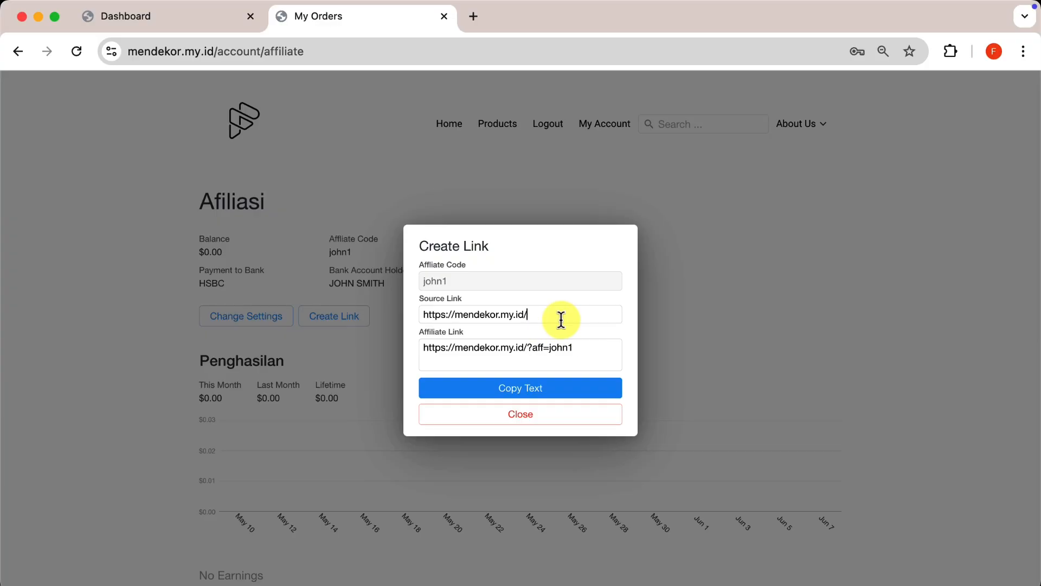
# Copy the generated home-page affiliate link and close the generator.
pyautogui.click(561, 319)
pyautogui.click(584, 348)
pyautogui.click(509, 392)
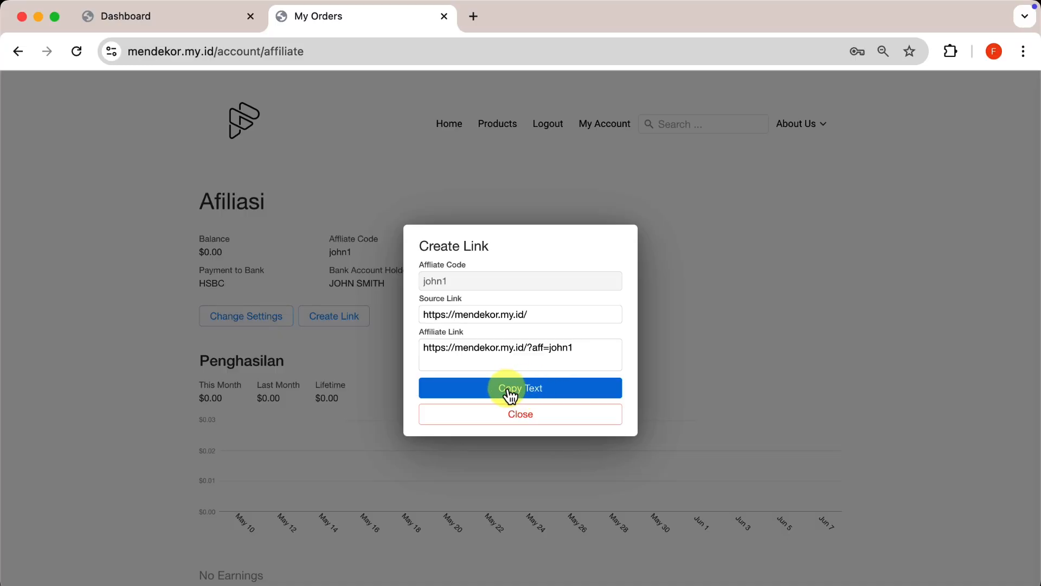
pyautogui.click(534, 417)
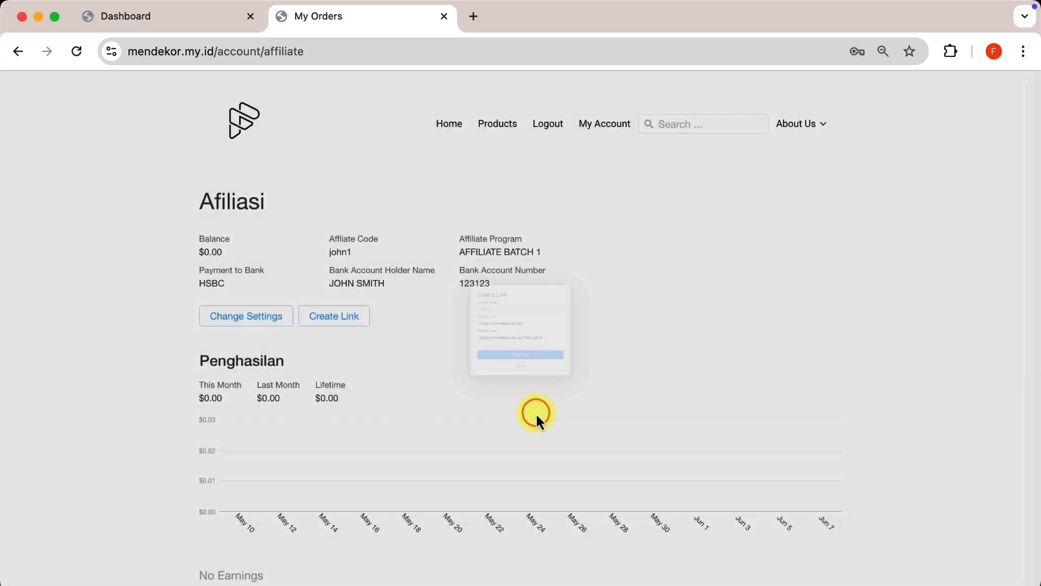
# In an incognito window, load mendekor.my.id/_/check/affiliate, which shows None.
pyautogui.click(1022, 51)
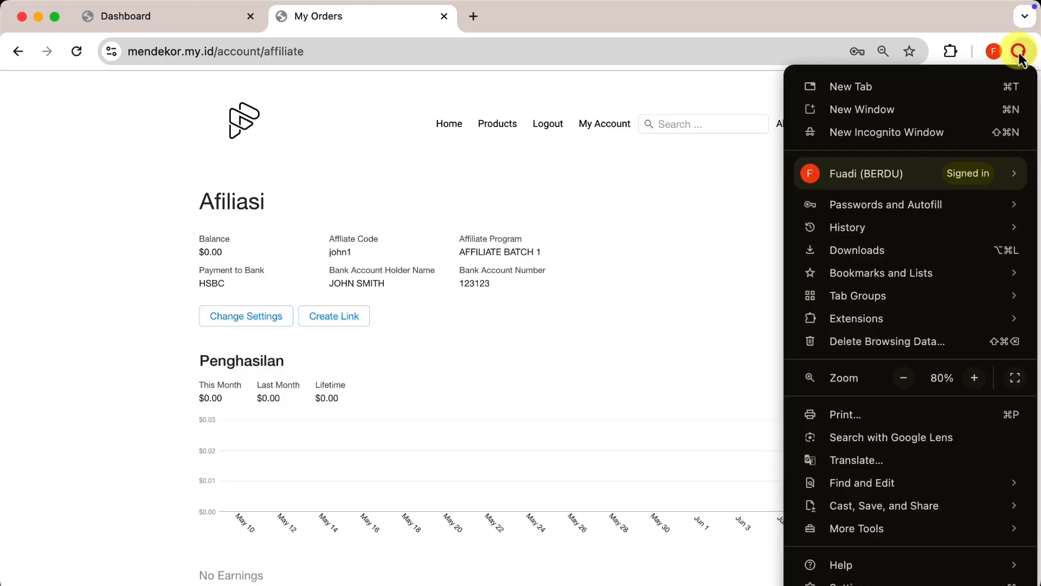
pyautogui.click(920, 132)
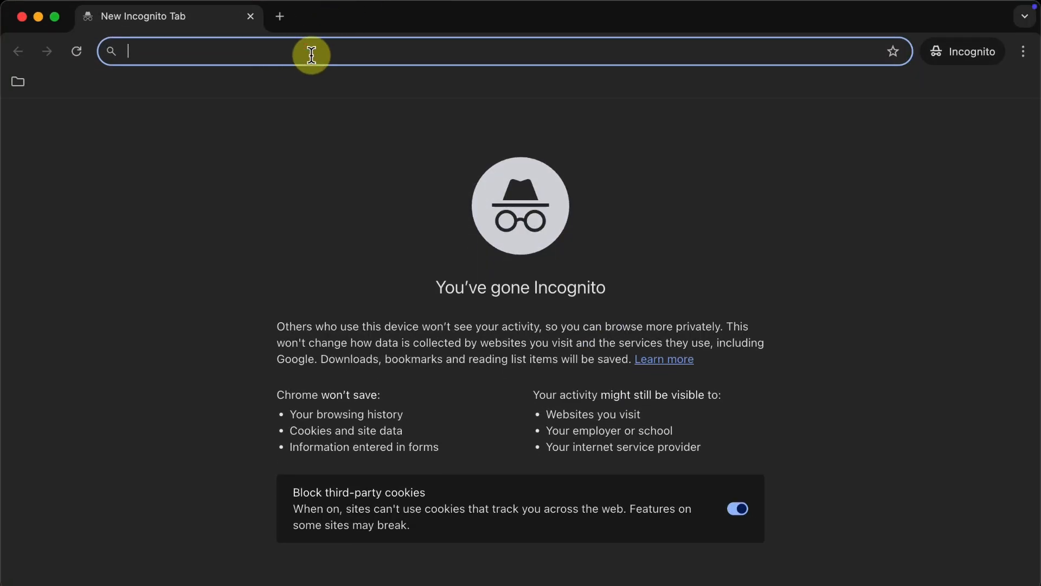
pyautogui.write('mendekor.my.id')
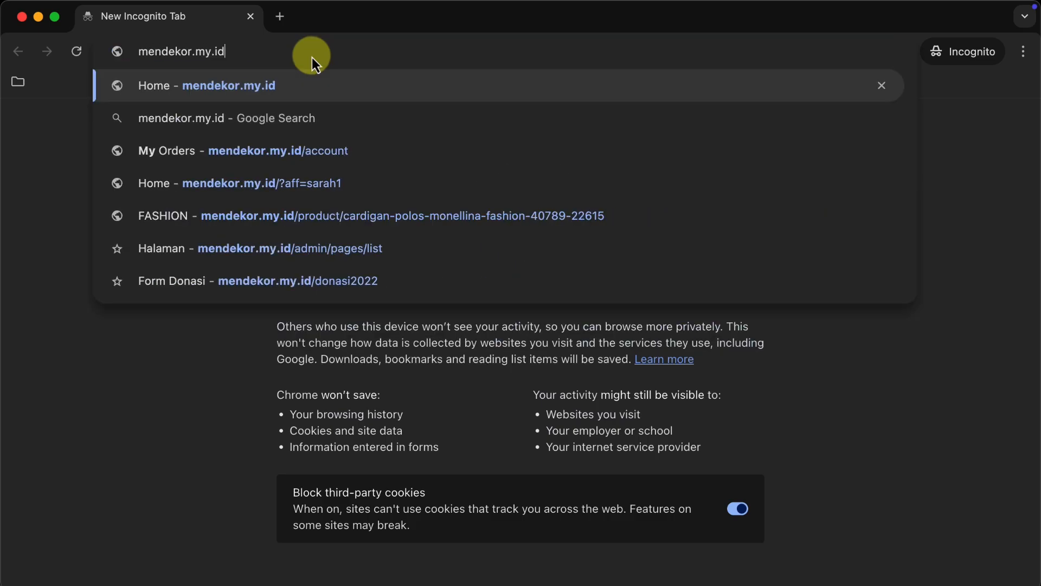
pyautogui.write('/_/')
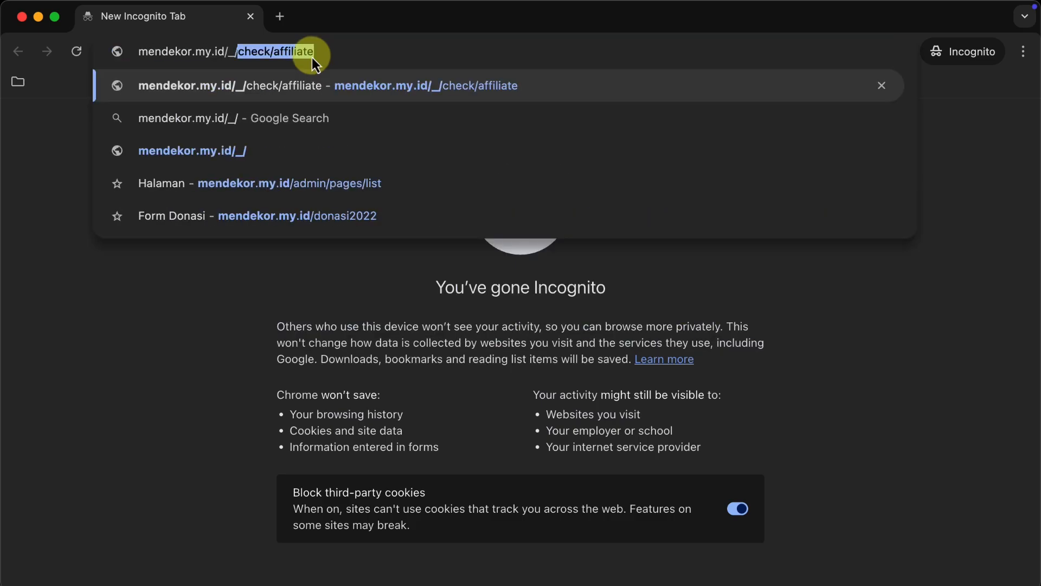
pyautogui.write('check/')
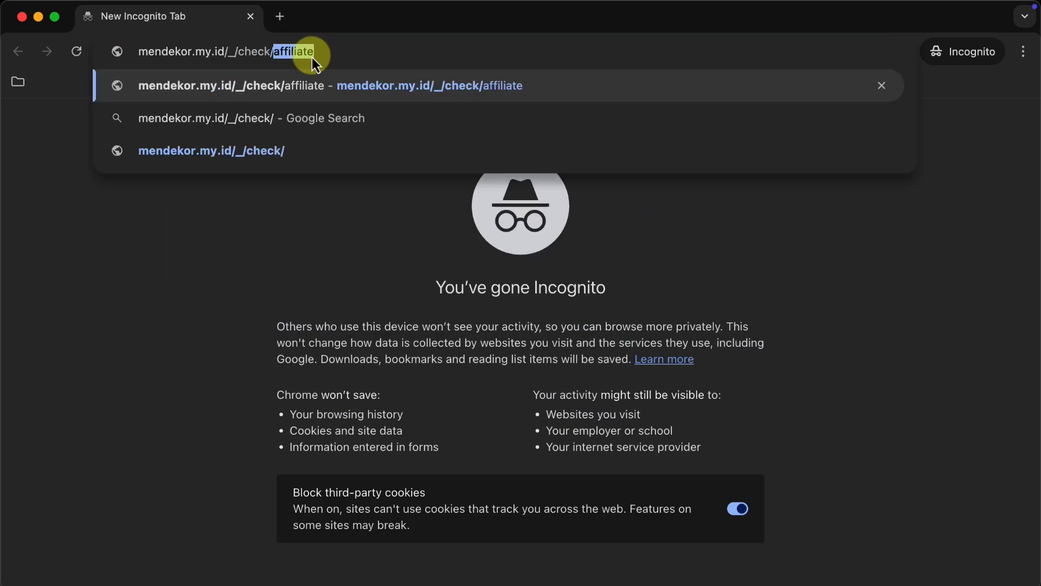
pyautogui.write('affiliate')
pyautogui.press('Return')
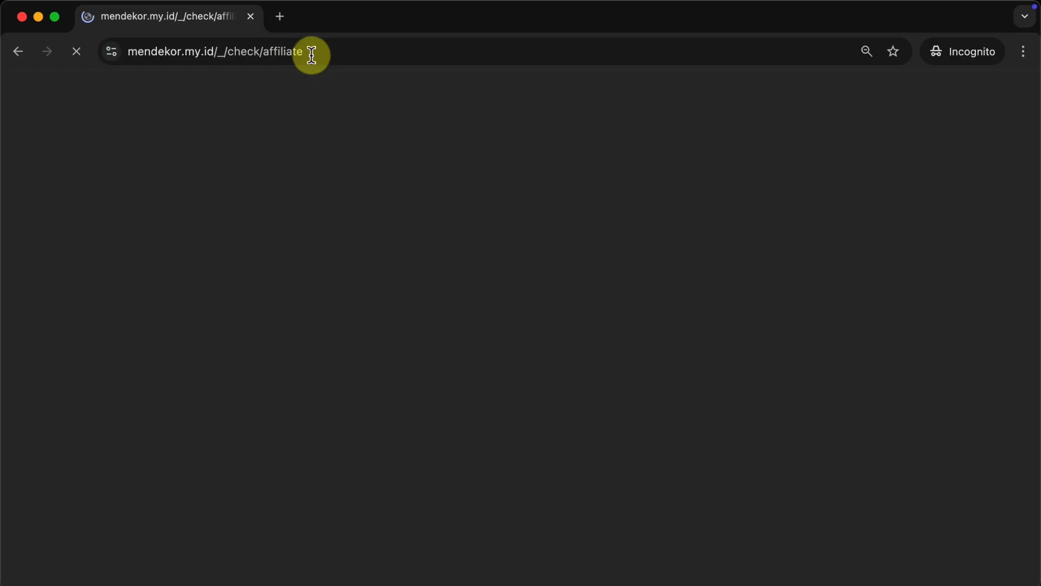
pyautogui.click(312, 55)
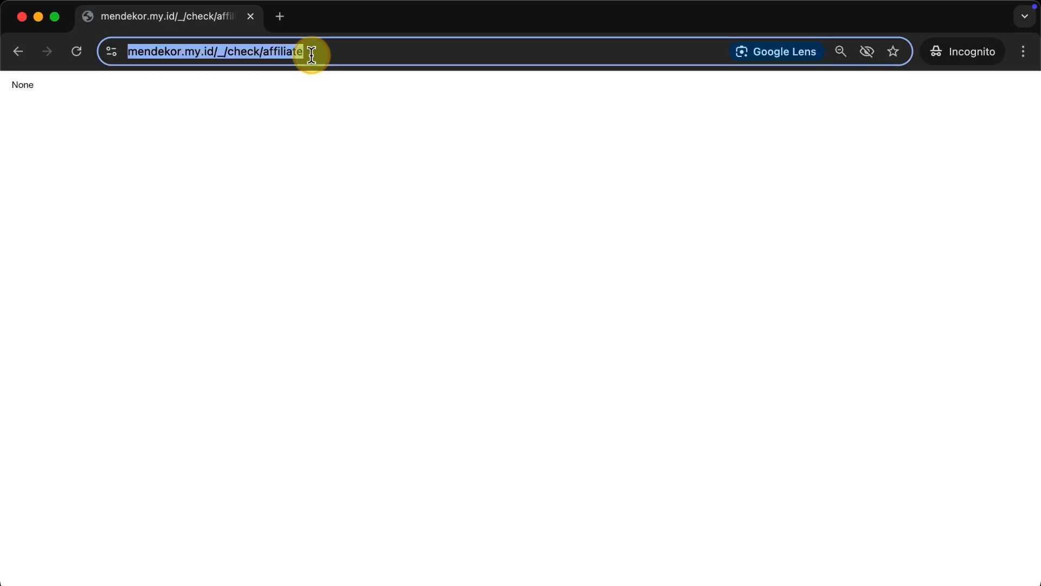
pyautogui.click(311, 55)
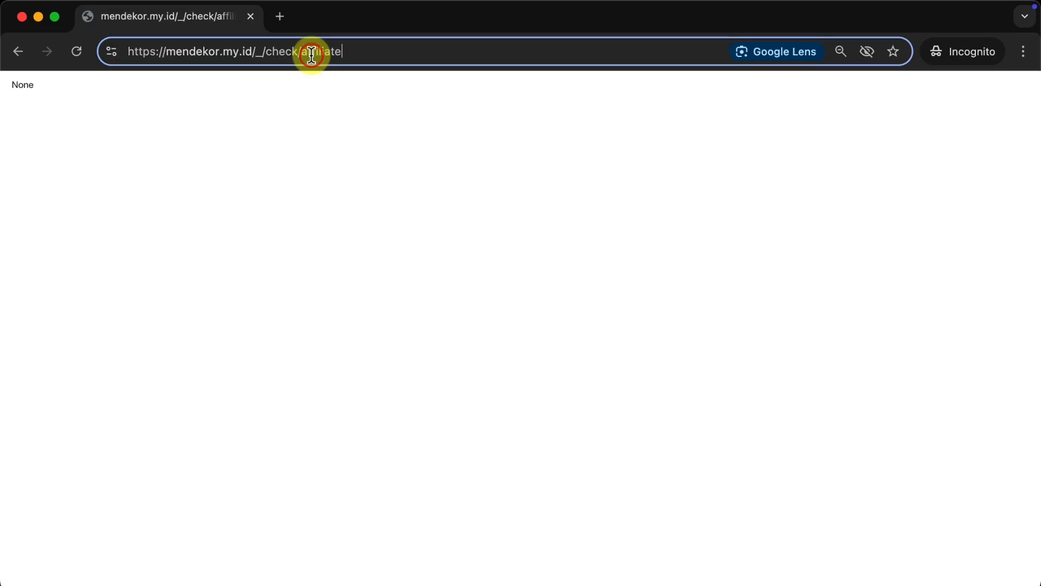
pyautogui.click(212, 97)
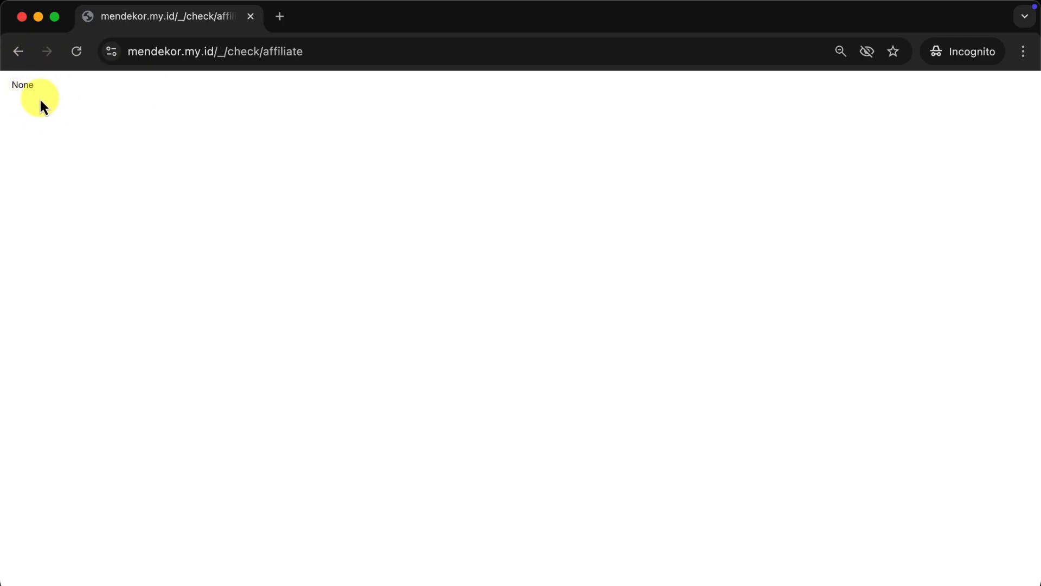
# Visit the store via the pasted affiliate link in a new incognito tab, then reload the check page.
pyautogui.click(283, 16)
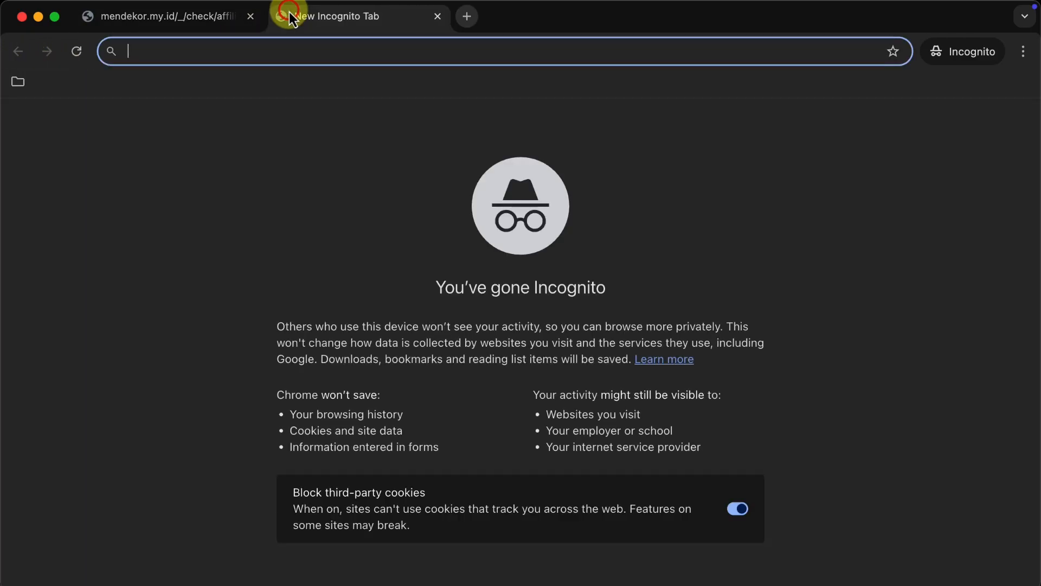
pyautogui.rightClick(270, 51)
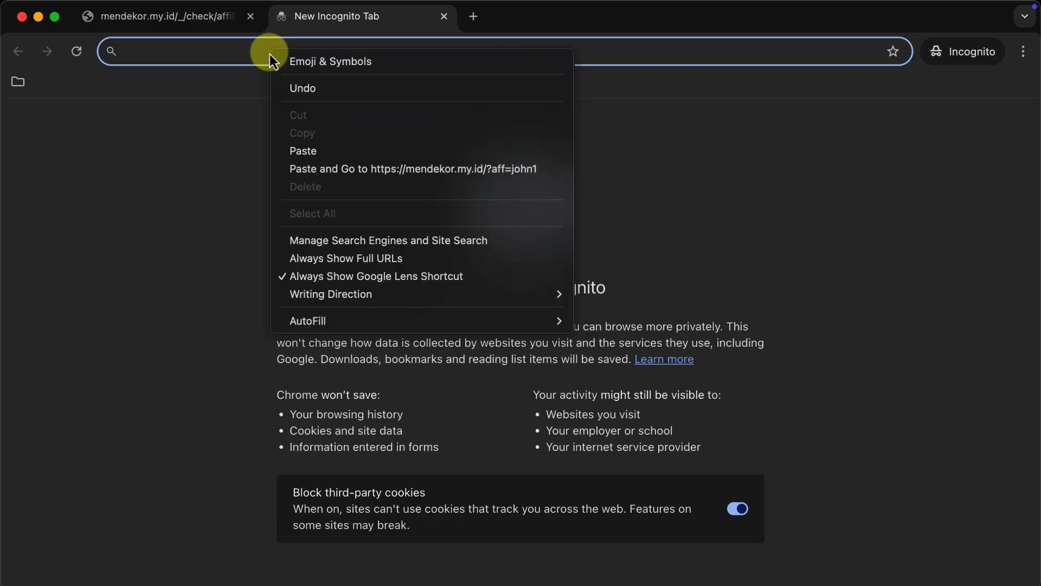
pyautogui.click(313, 151)
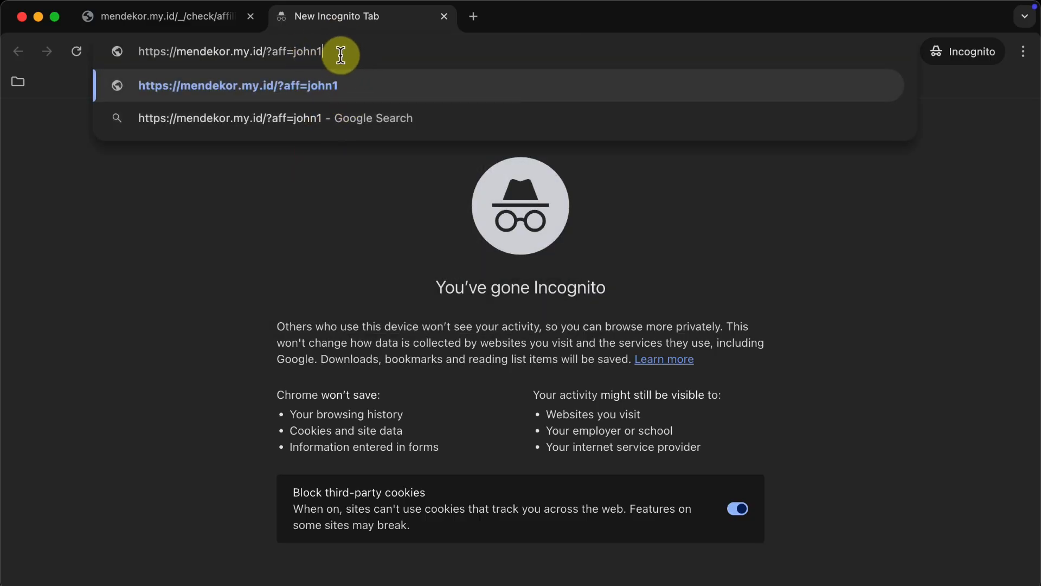
pyautogui.press('Return')
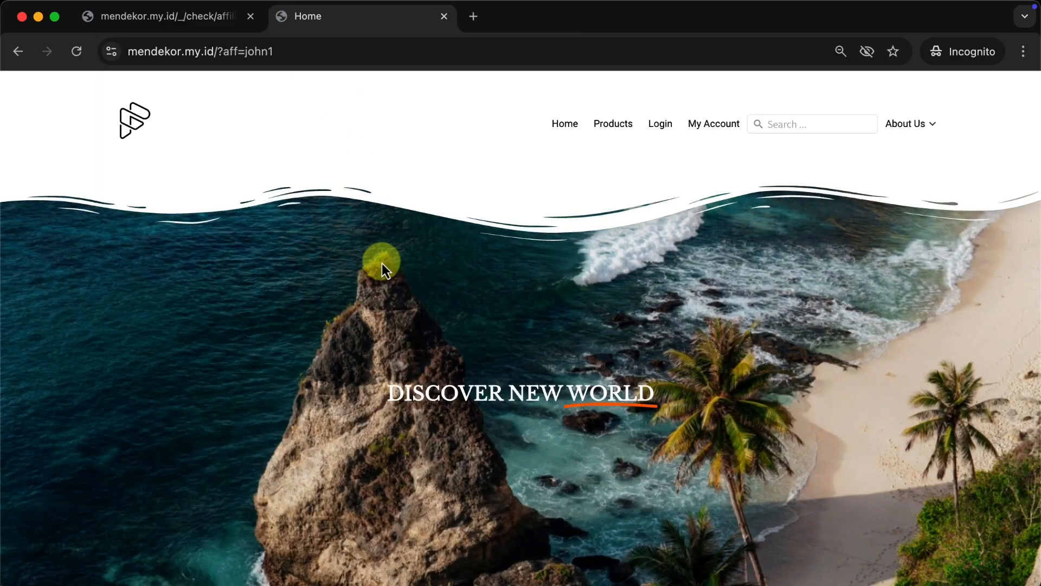
pyautogui.scroll(-10, 382, 262)
pyautogui.scroll(-15, 382, 261)
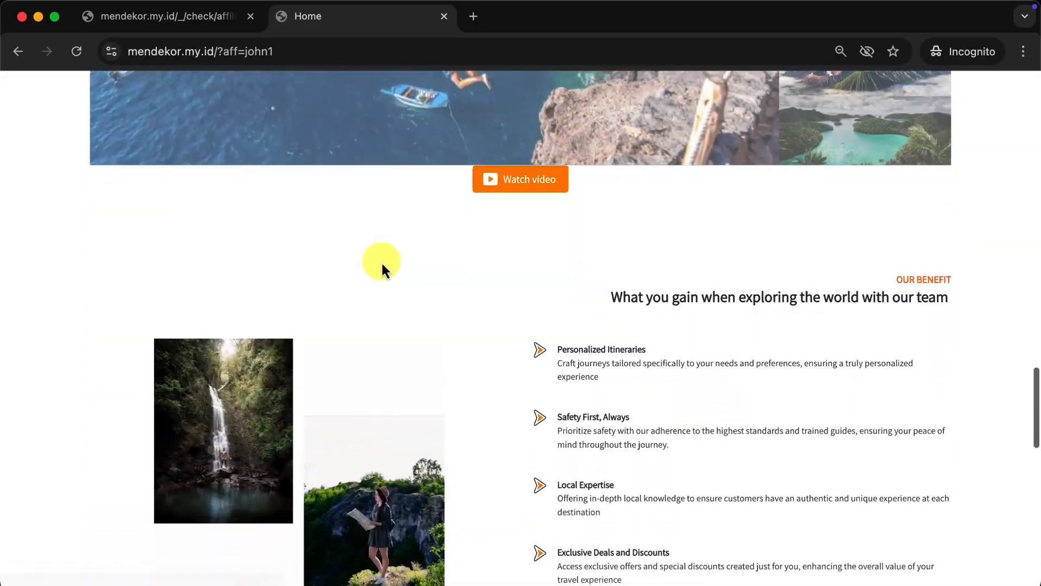
pyautogui.click(186, 22)
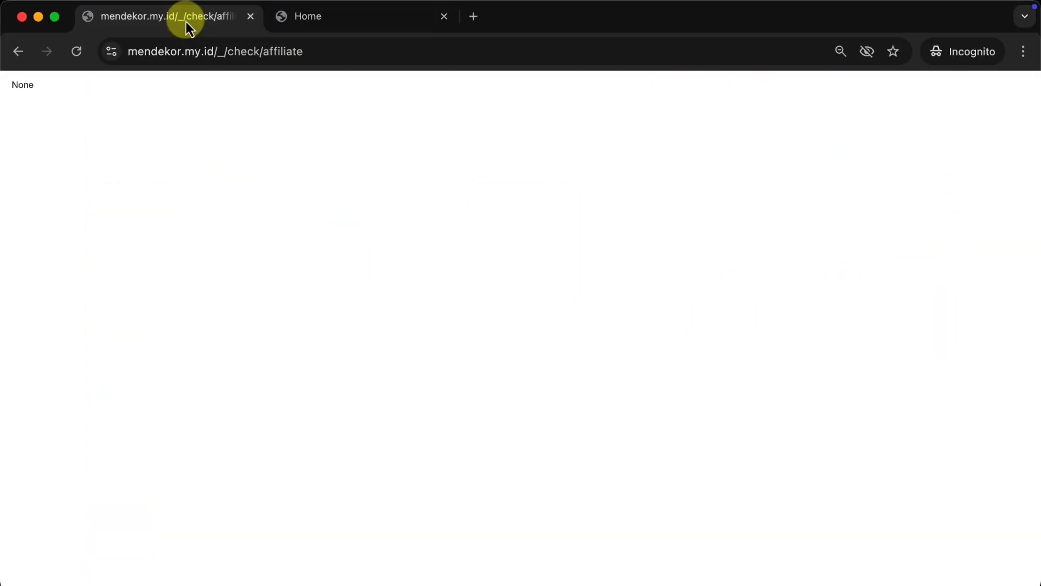
pyautogui.click(76, 51)
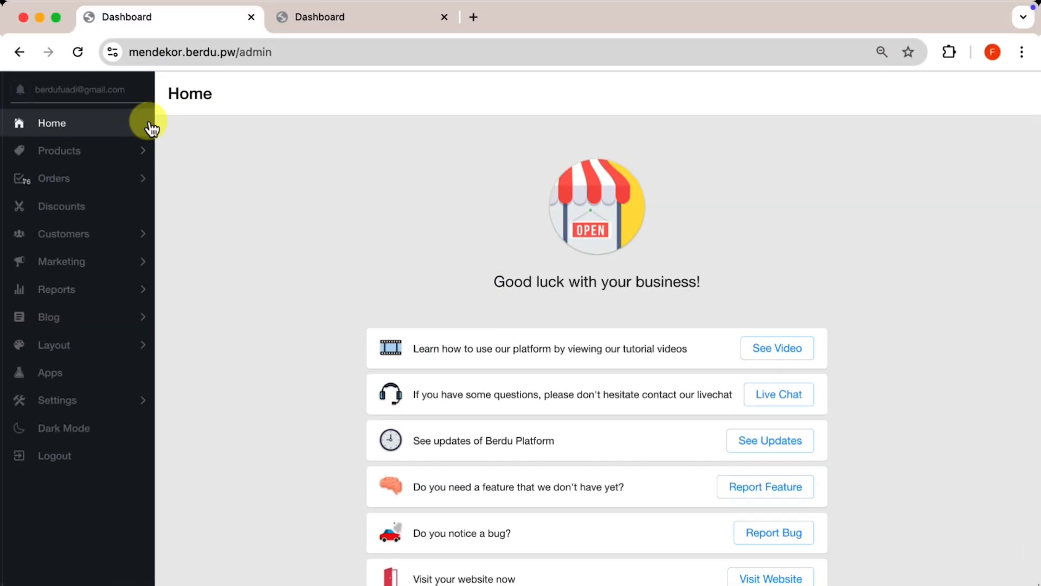
# Open the newest $255.55 order from All Orders and check its Affiliate section.
pyautogui.click(63, 184)
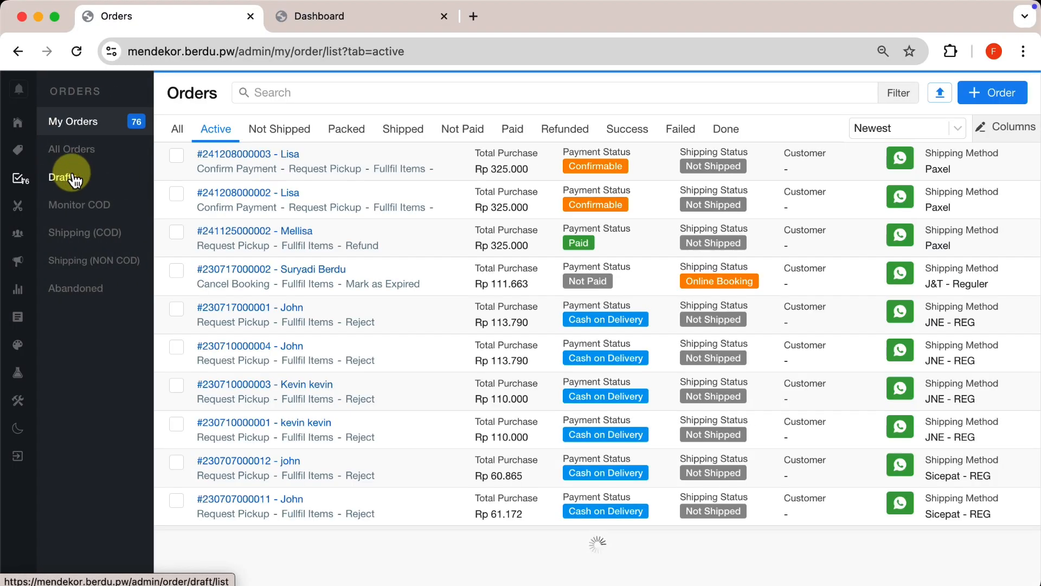
pyautogui.click(101, 148)
pyautogui.click(179, 130)
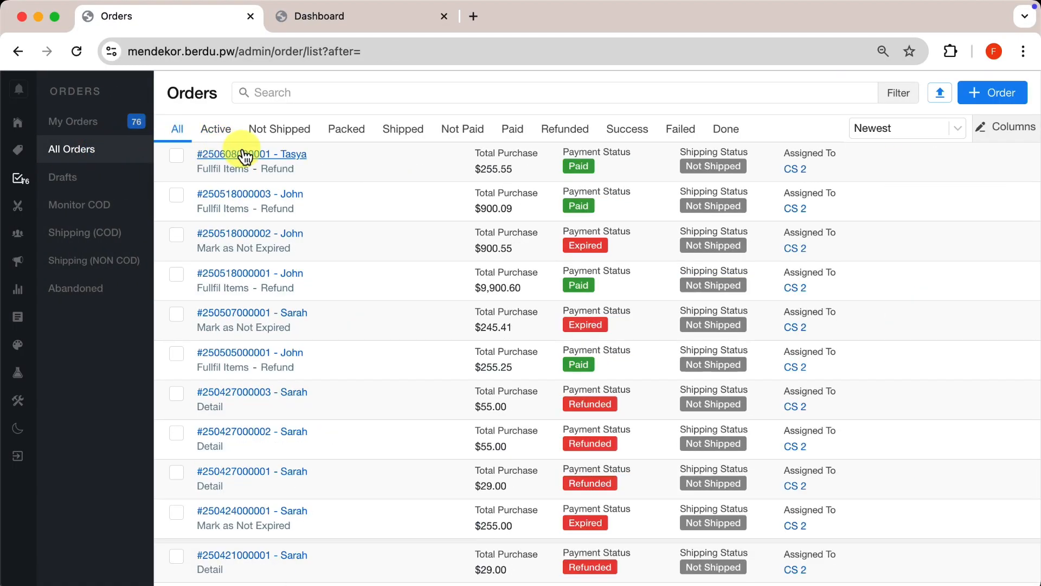
pyautogui.click(247, 152)
pyautogui.scroll(-3, 672, 252)
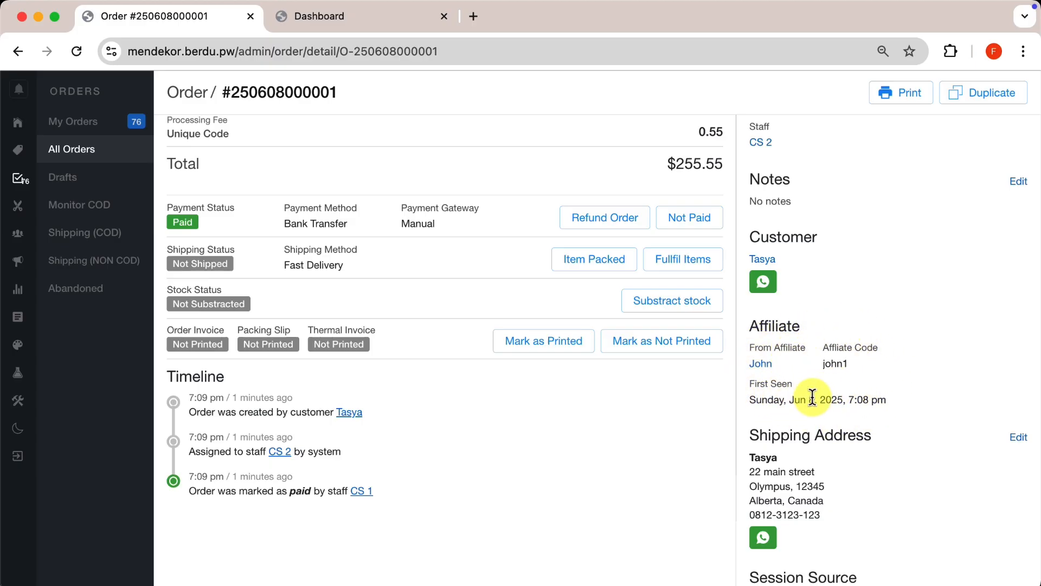
pyautogui.scroll(3, 845, 379)
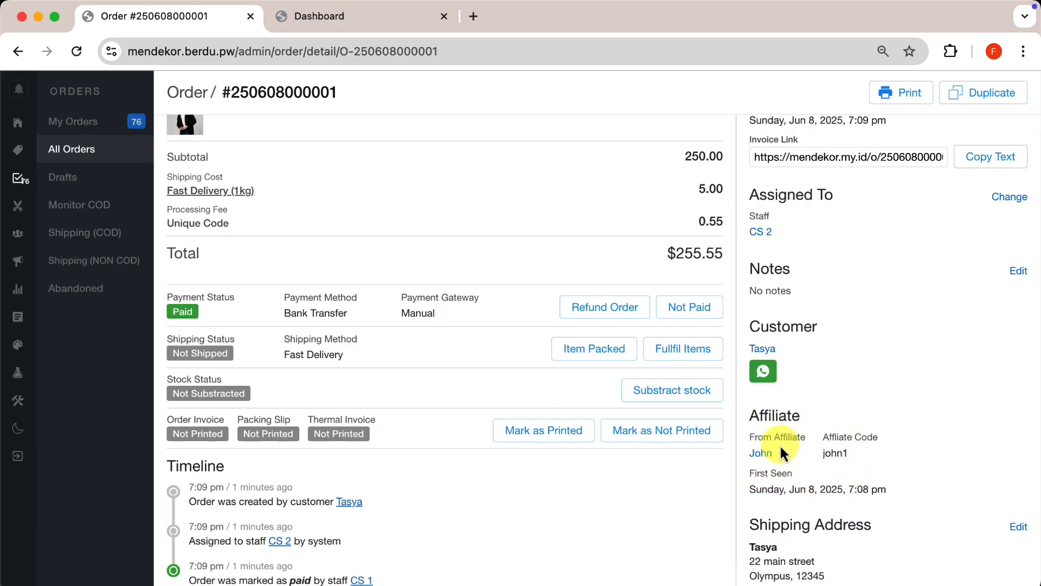
pyautogui.click(399, 21)
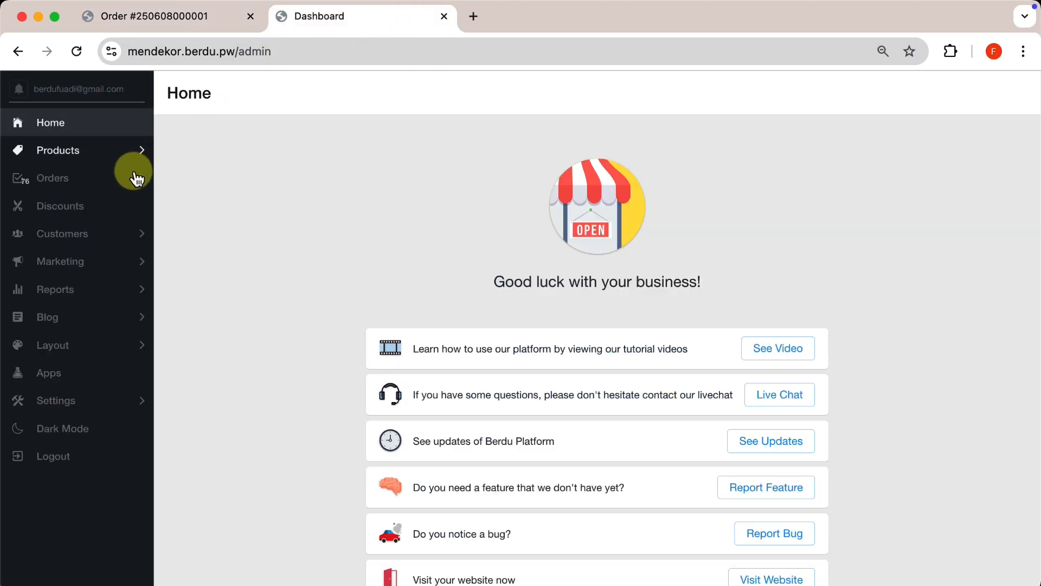
# Replace AFFILIATE BATCH 1's 30-day active period with 99999 and save it as 10000 days.
pyautogui.click(83, 244)
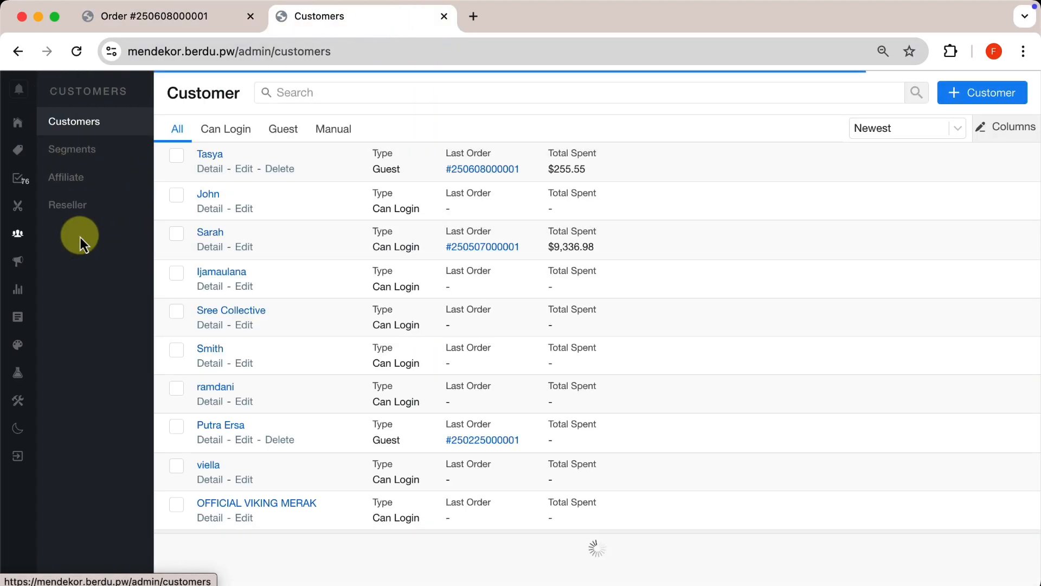
pyautogui.click(101, 176)
pyautogui.click(244, 142)
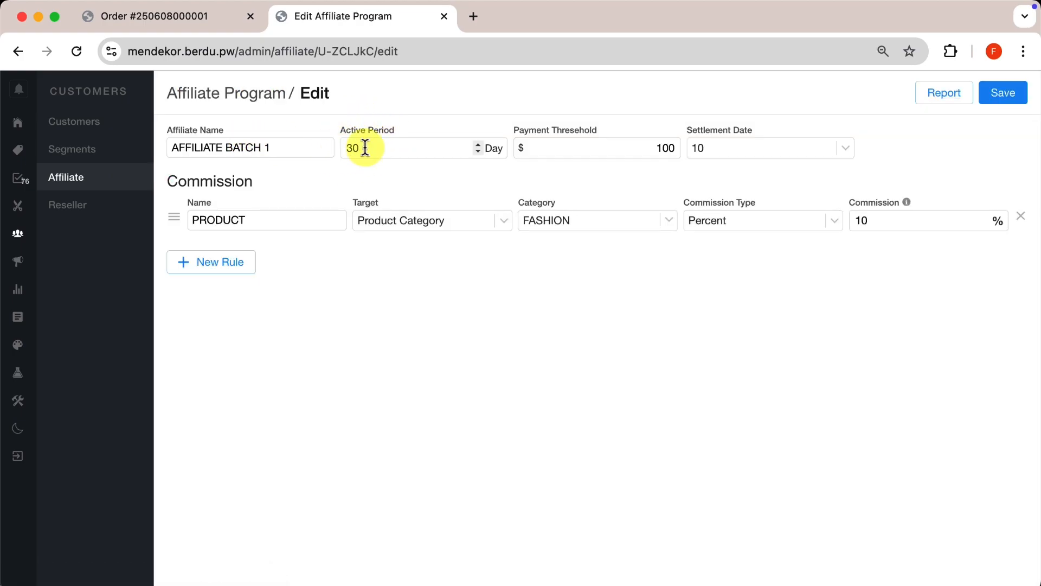
pyautogui.click(200, 18)
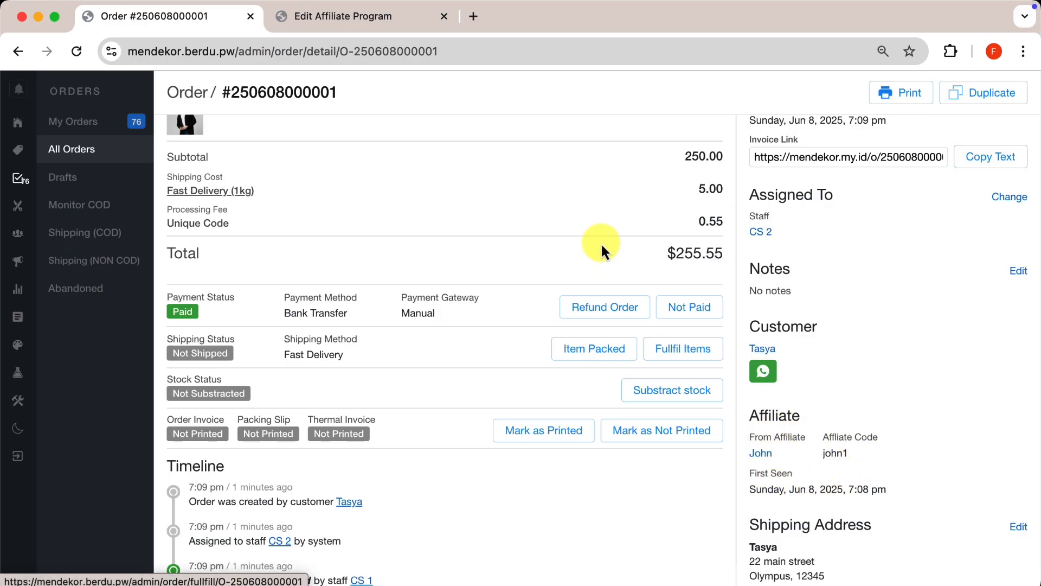
pyautogui.scroll(1, 600, 244)
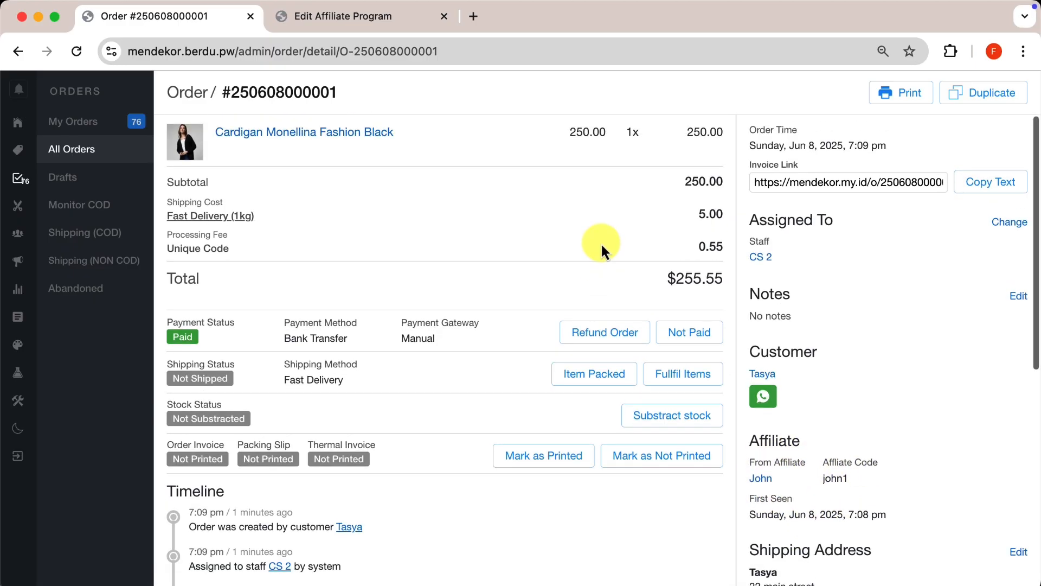
pyautogui.click(372, 19)
pyautogui.click(366, 140)
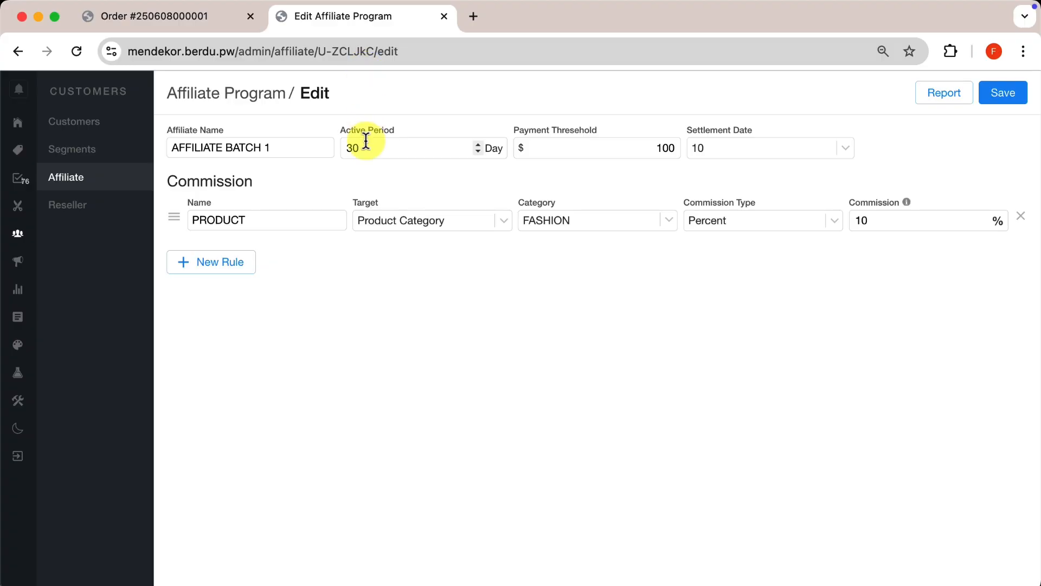
pyautogui.doubleClick(366, 139)
pyautogui.write('99999')
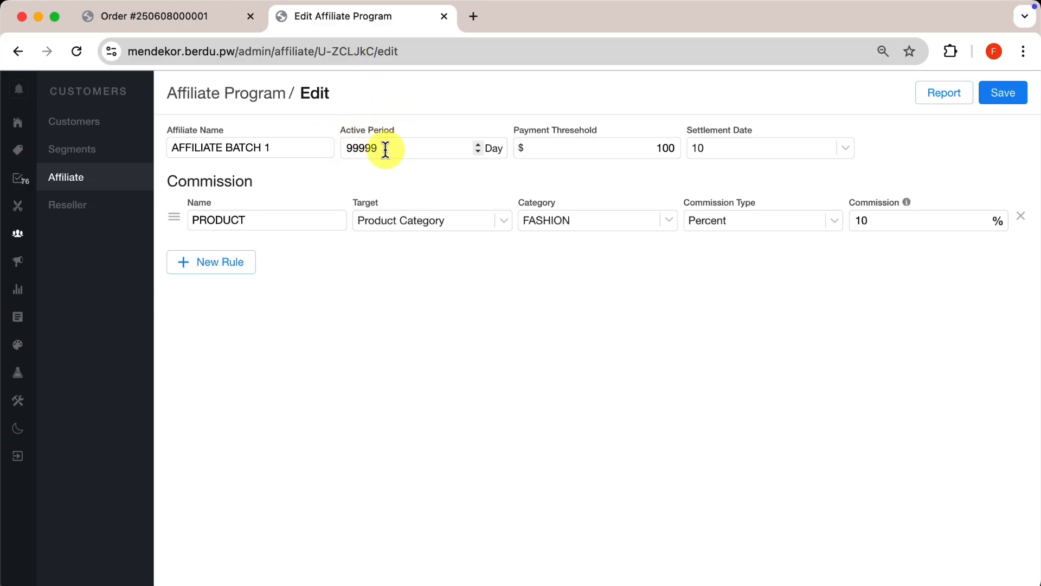
pyautogui.click(999, 92)
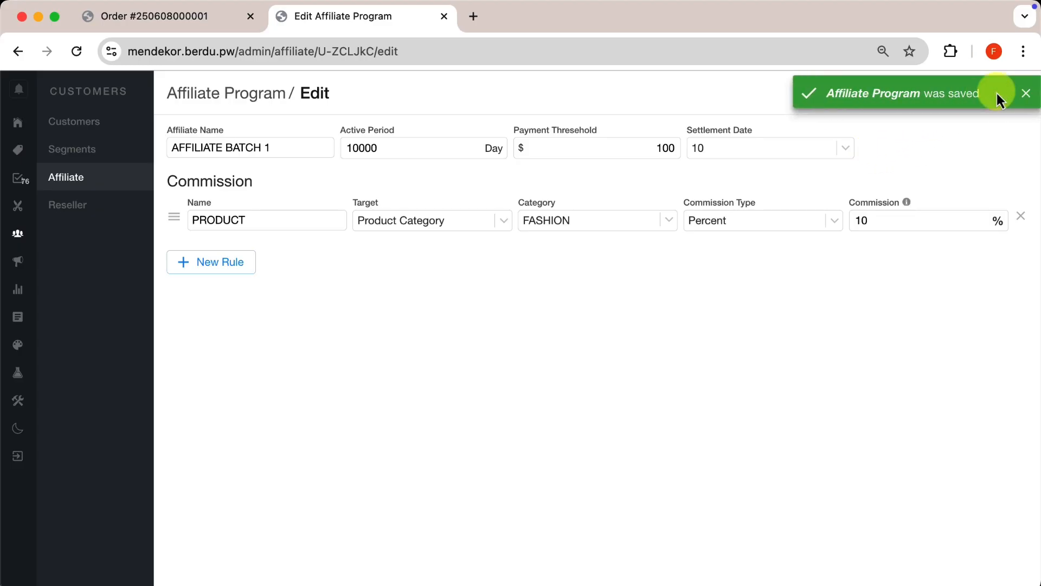